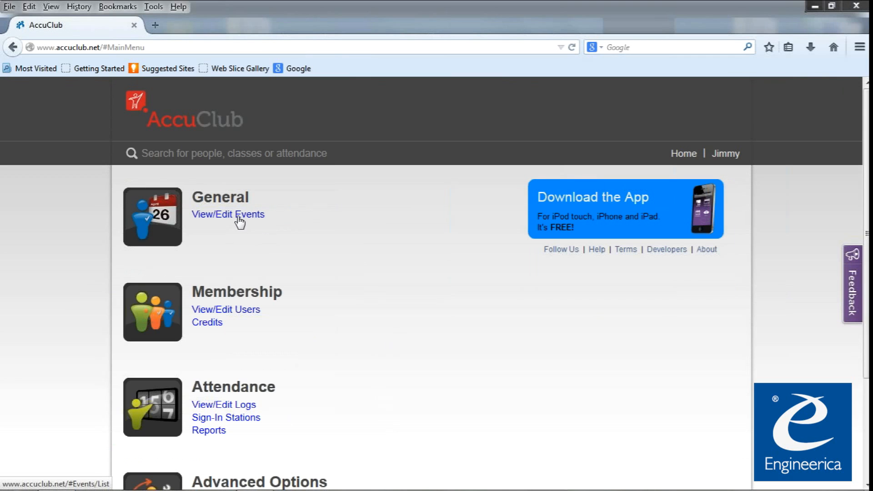
Open the Intro to AccuClub event, review its details, then return to the admin home page.
{"action": "left_click", "coordinate": [258, 218]}
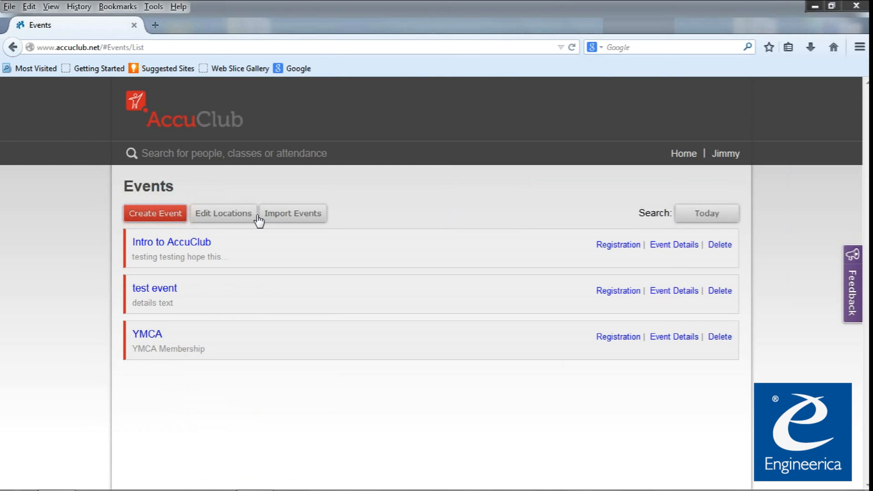
{"action": "left_click", "coordinate": [166, 245]}
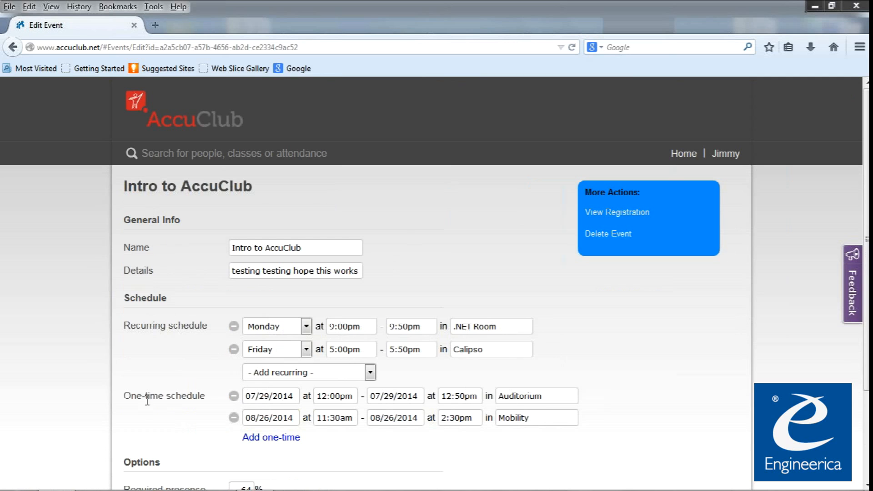
{"action": "scroll", "coordinate": [237, 416], "scroll_direction": "down", "scroll_amount": 1}
{"action": "scroll", "coordinate": [377, 395], "scroll_direction": "down", "scroll_amount": 3}
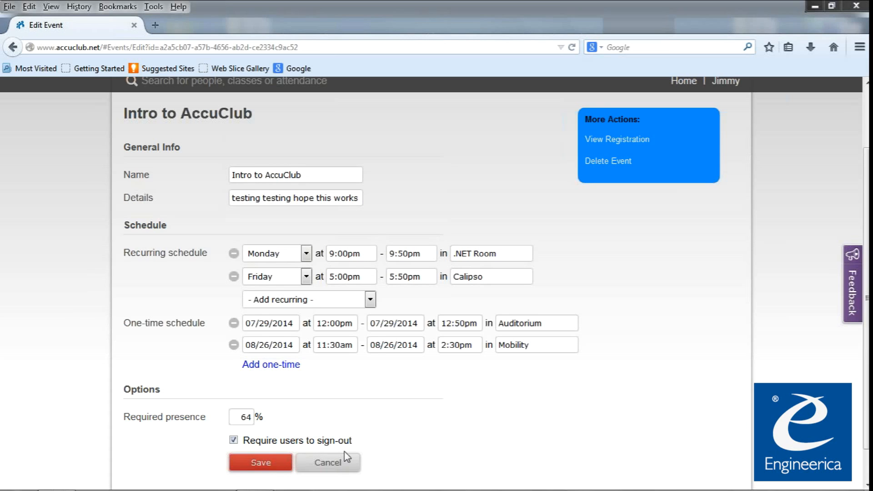
{"action": "left_click", "coordinate": [261, 463]}
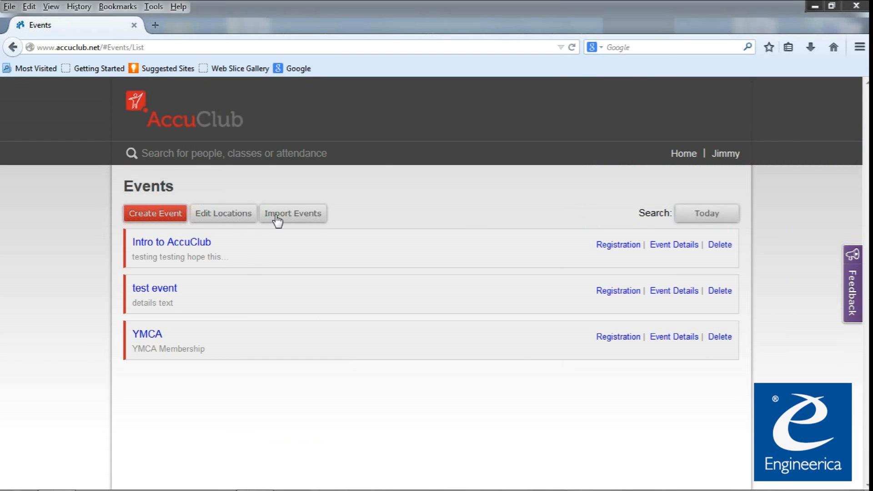
{"action": "left_click", "coordinate": [209, 124]}
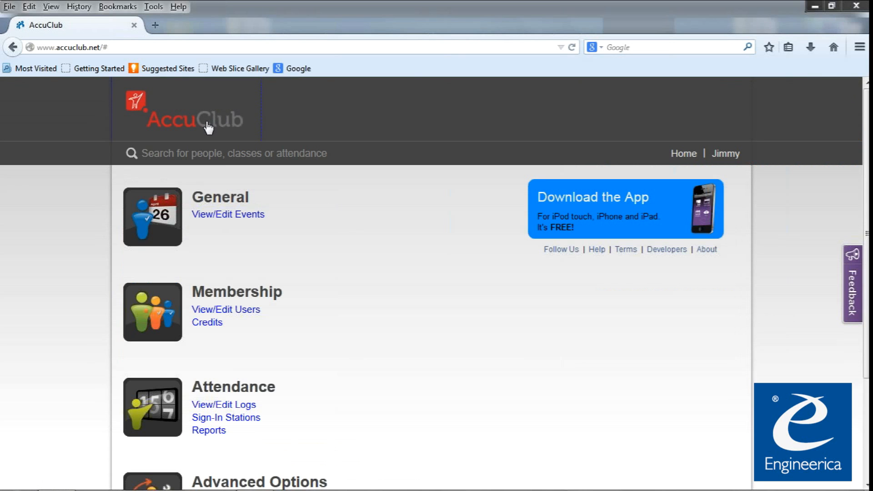
Revisit the Events list, return home, and scroll down to the Advanced Options section.
{"action": "left_click", "coordinate": [231, 220]}
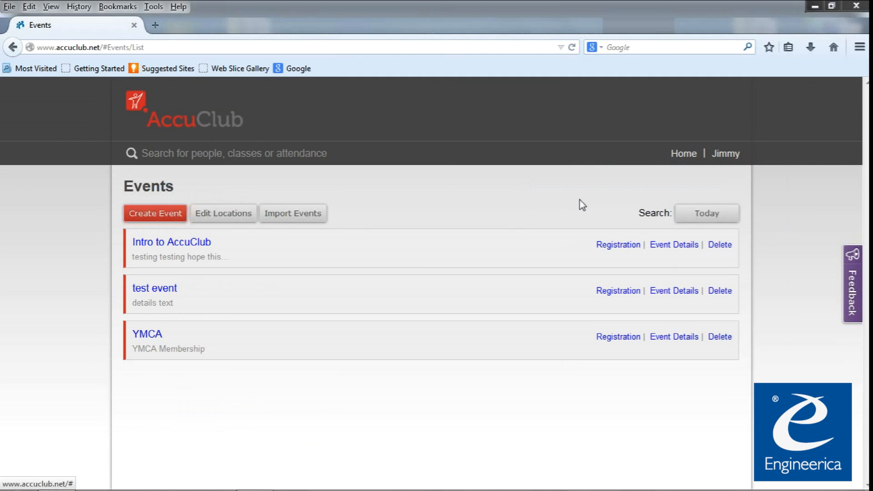
{"action": "left_click", "coordinate": [191, 114]}
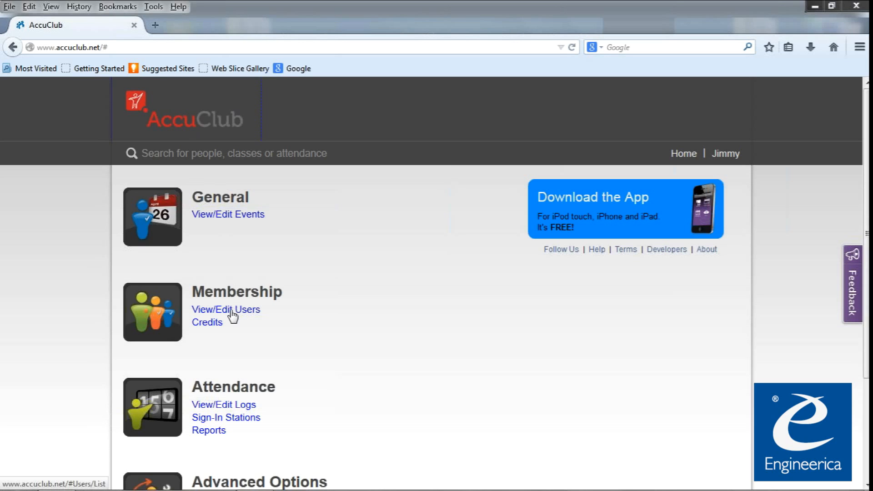
{"action": "left_click_drag", "start_coordinate": [269, 313], "coordinate": [194, 312]}
{"action": "scroll", "coordinate": [299, 317], "scroll_direction": "down", "scroll_amount": 3}
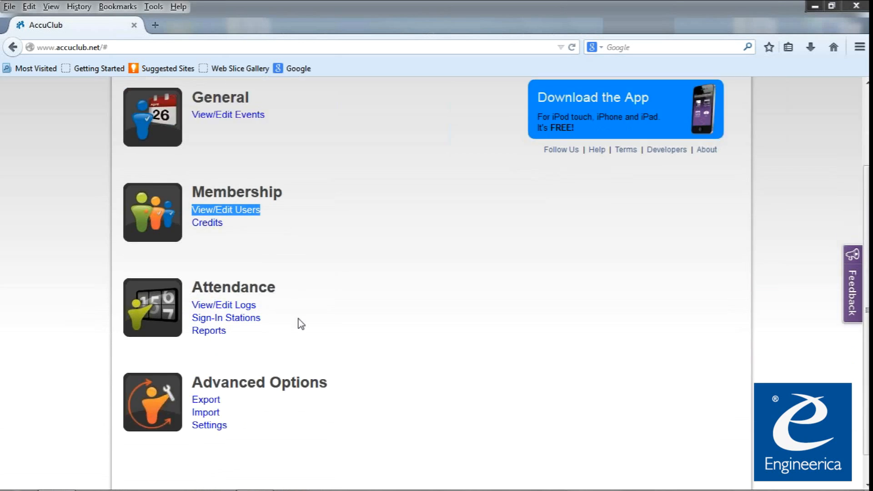
{"action": "scroll", "coordinate": [301, 324], "scroll_direction": "down", "scroll_amount": 1}
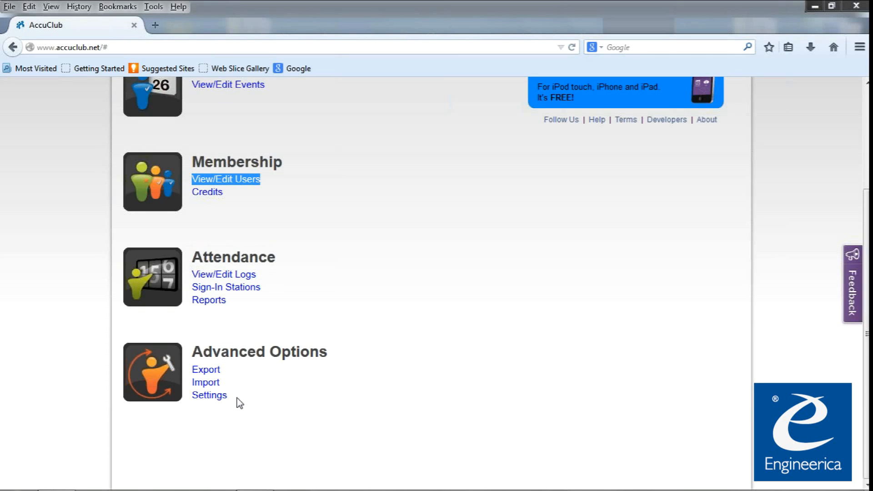
{"action": "left_click", "coordinate": [211, 397]}
Go to Account Settings, then User Roles, and start creating a new role.
{"action": "left_click", "coordinate": [211, 397]}
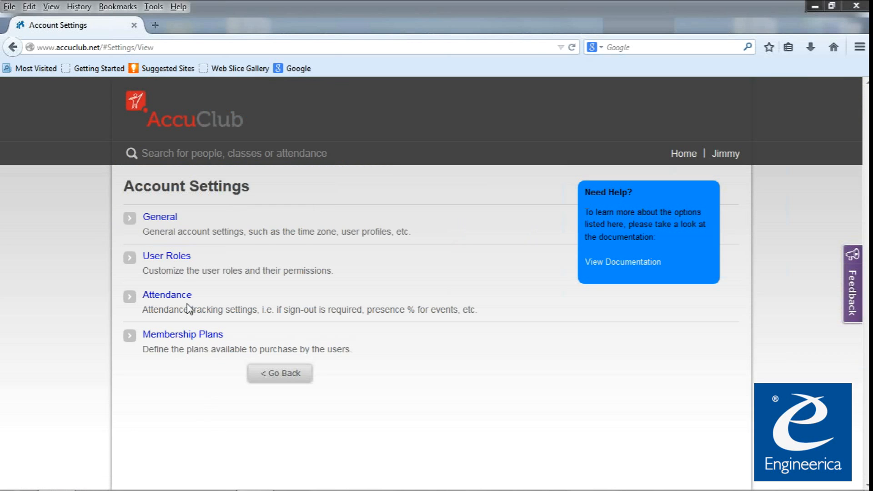
{"action": "left_click", "coordinate": [165, 258]}
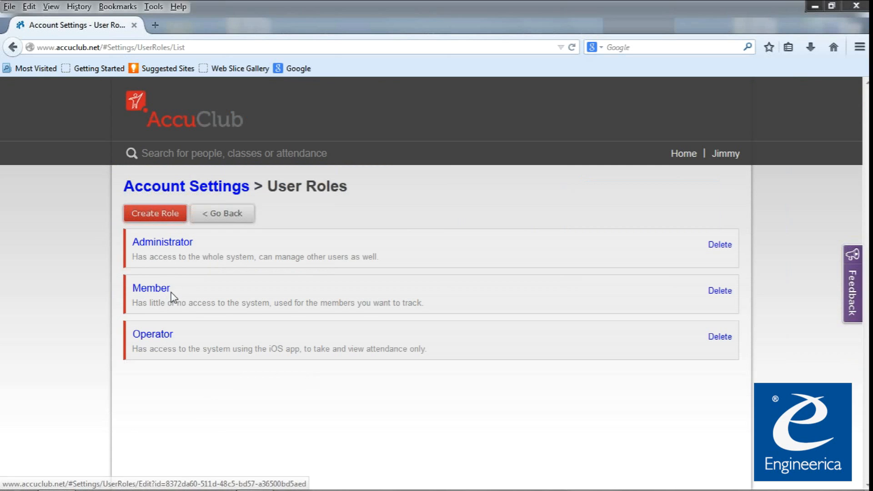
{"action": "left_click", "coordinate": [163, 217]}
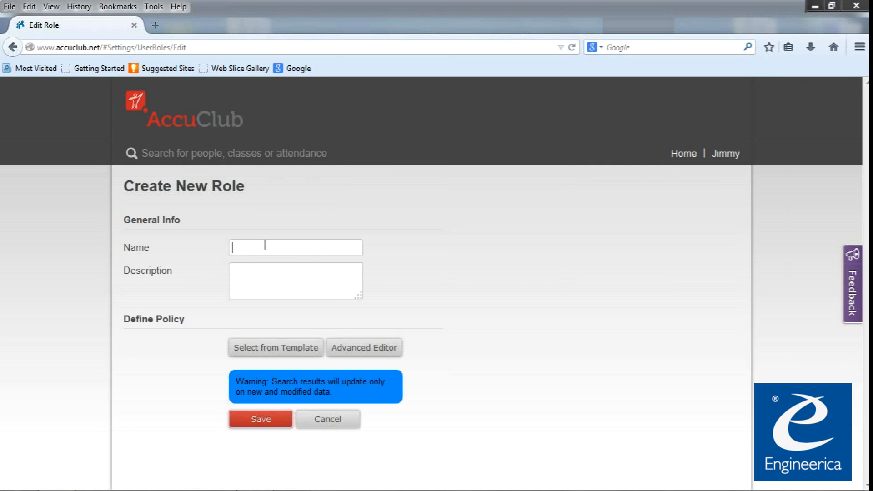
Name the new role 'Viewer'.
{"action": "type", "text": "Viewer"}
Apply the Viewer policy template to the role.
{"action": "left_click", "coordinate": [305, 351]}
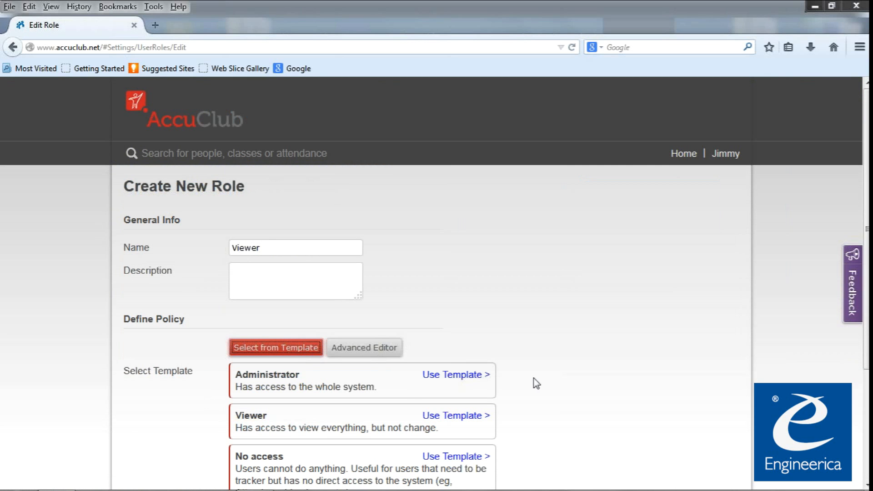
{"action": "scroll", "coordinate": [527, 394], "scroll_direction": "down", "scroll_amount": 3}
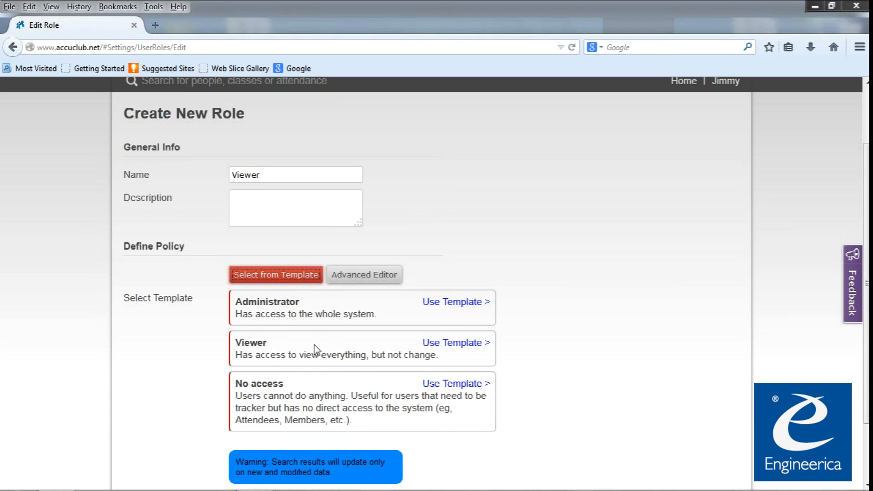
{"action": "left_click", "coordinate": [453, 343]}
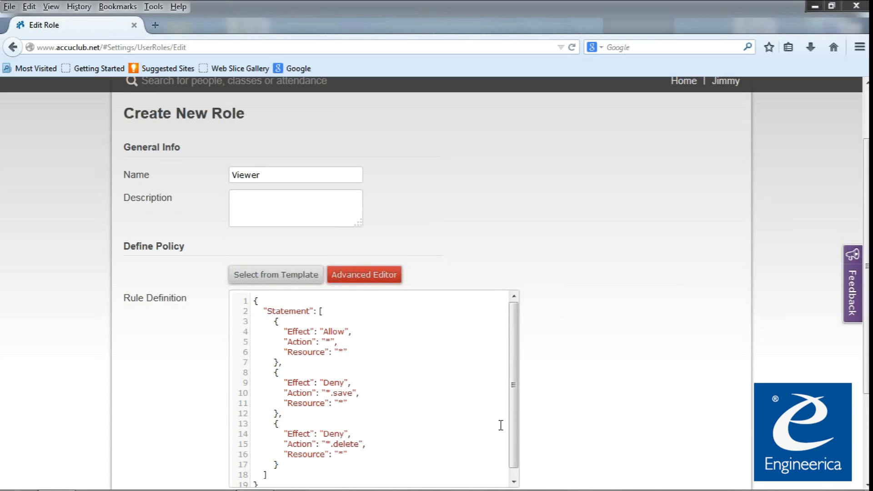
Review the Viewer policy JSON: the allow-all rule plus Deny rules for *.save and delete.
{"action": "scroll", "coordinate": [560, 404], "scroll_direction": "down", "scroll_amount": 3}
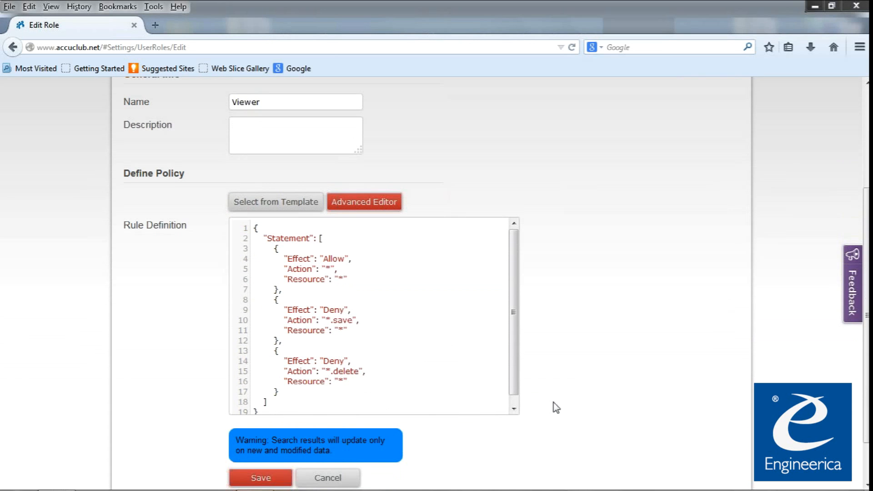
{"action": "scroll", "coordinate": [556, 407], "scroll_direction": "down", "scroll_amount": 2}
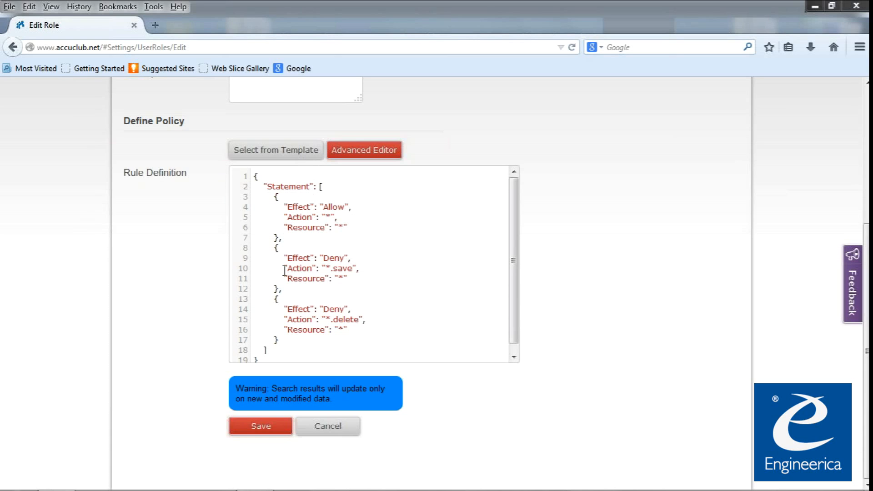
{"action": "left_click_drag", "start_coordinate": [279, 207], "coordinate": [359, 231]}
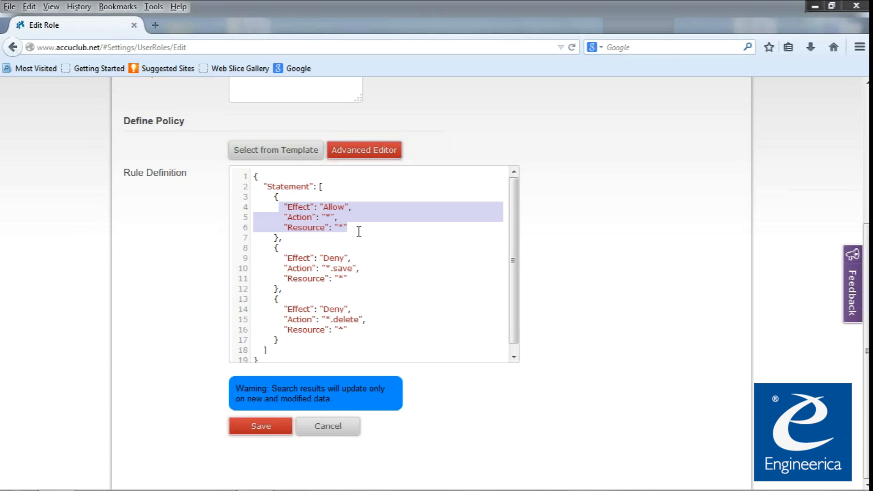
{"action": "left_click_drag", "start_coordinate": [275, 239], "coordinate": [383, 274]}
{"action": "left_click", "coordinate": [334, 260]}
{"action": "left_click_drag", "start_coordinate": [317, 309], "coordinate": [379, 319]}
{"action": "left_click_drag", "start_coordinate": [323, 207], "coordinate": [351, 229]}
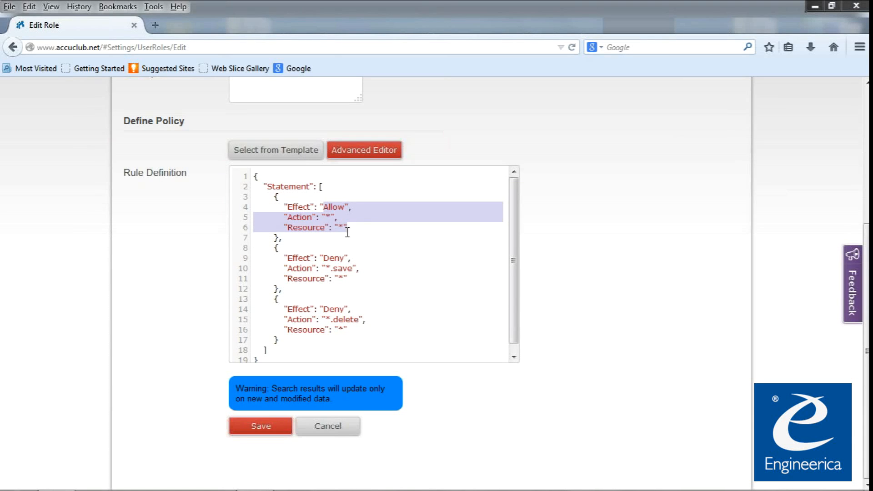
{"action": "left_click", "coordinate": [361, 234]}
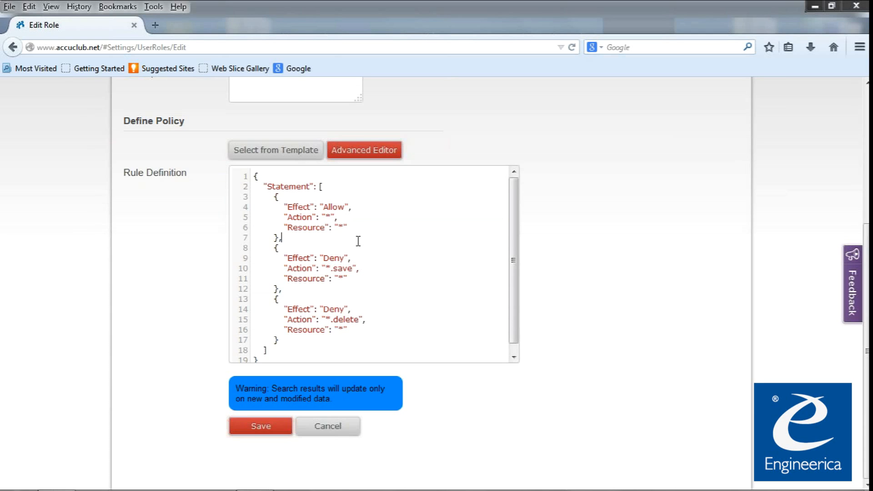
{"action": "left_click", "coordinate": [294, 147]}
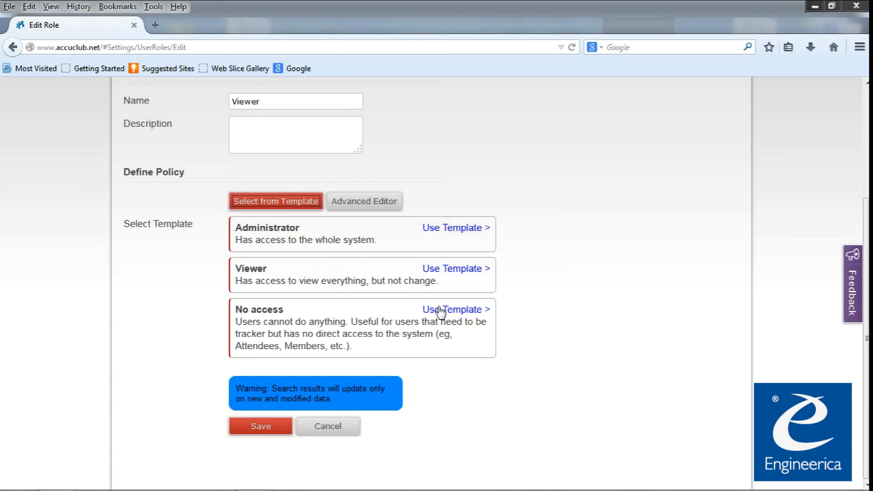
Apply the Administrator template and inspect its allow-all rule.
{"action": "left_click", "coordinate": [439, 230]}
{"action": "left_click_drag", "start_coordinate": [281, 237], "coordinate": [309, 291]}
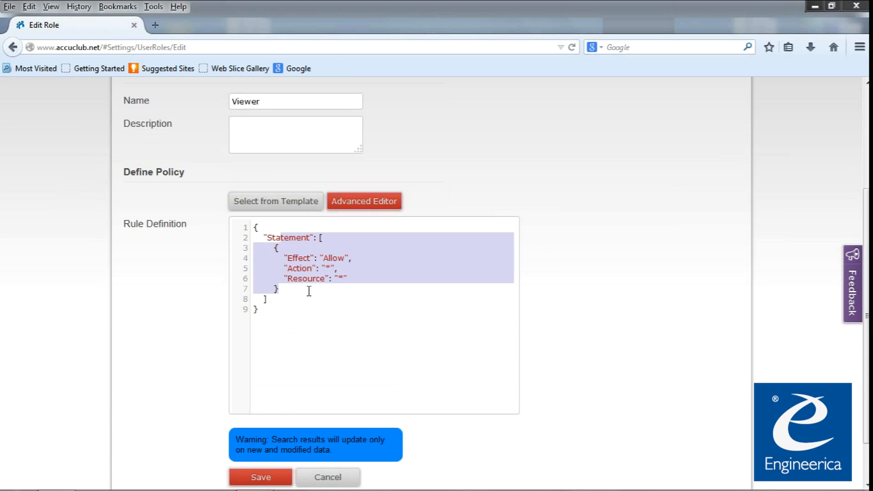
{"action": "left_click", "coordinate": [298, 208]}
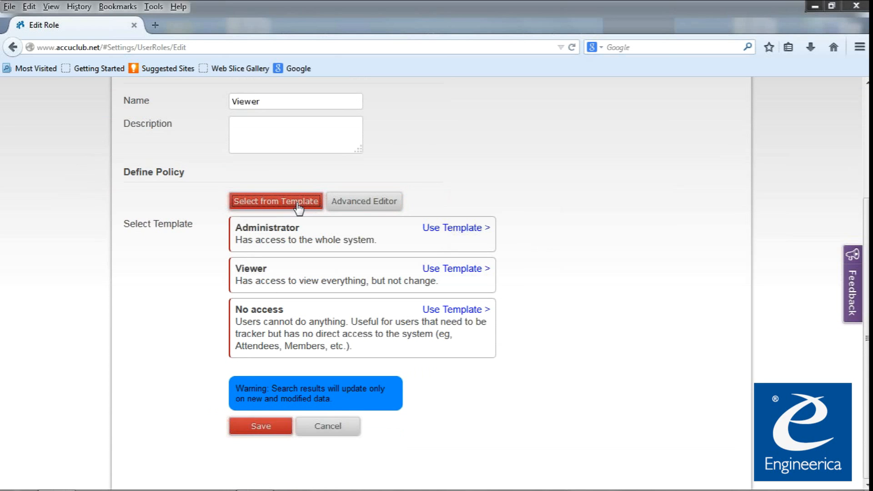
Apply the No access template, inspect its deny-all rule, then cancel the new role.
{"action": "left_click", "coordinate": [444, 313]}
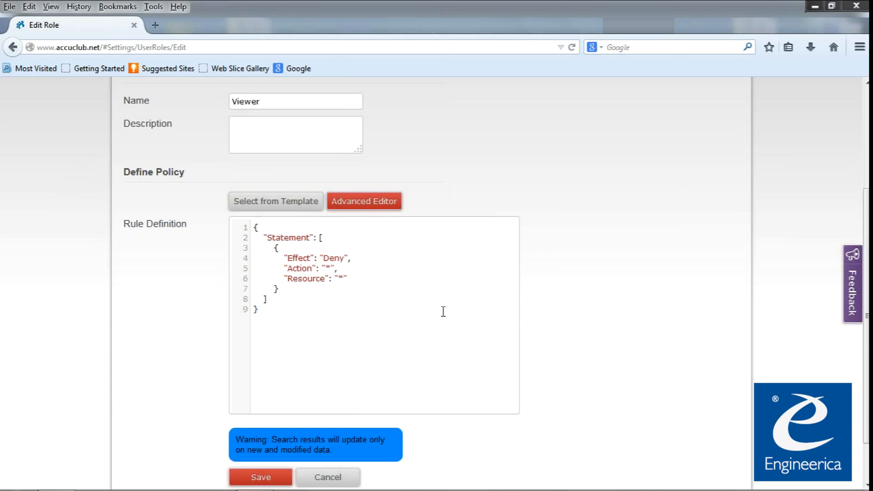
{"action": "left_click_drag", "start_coordinate": [334, 244], "coordinate": [353, 298]}
{"action": "left_click", "coordinate": [352, 296]}
{"action": "left_click", "coordinate": [314, 204]}
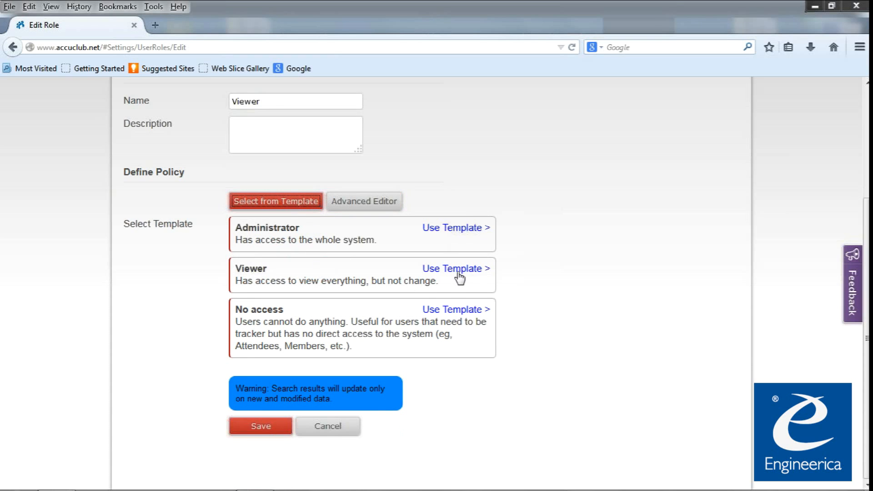
{"action": "left_click", "coordinate": [337, 428]}
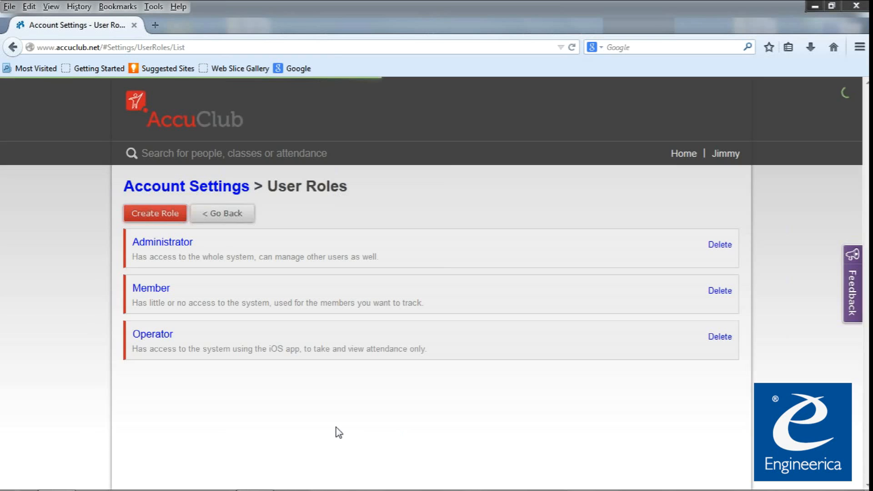
Filter the Users list to the Member role, open one member's edit page, then return home.
{"action": "left_click", "coordinate": [165, 135]}
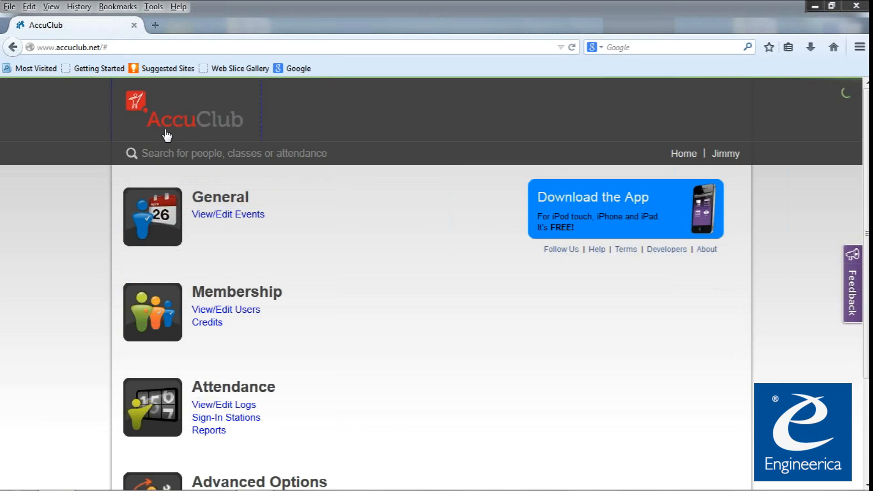
{"action": "left_click", "coordinate": [230, 311]}
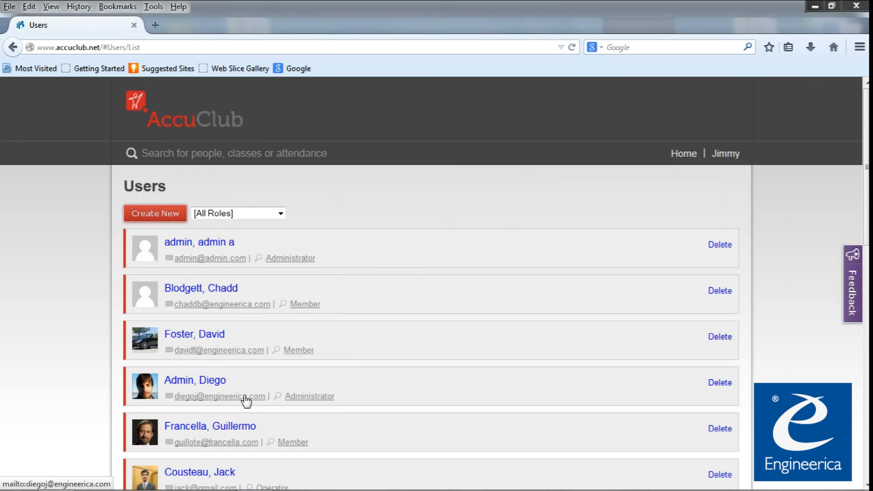
{"action": "left_click", "coordinate": [261, 214]}
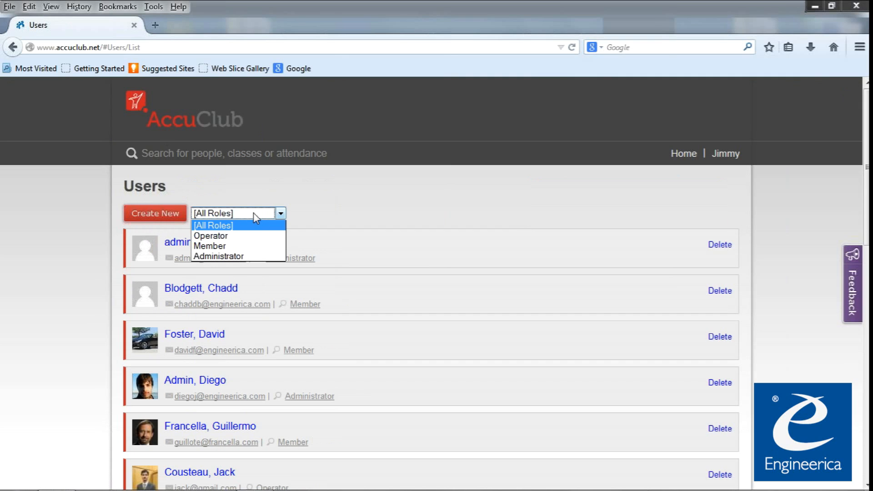
{"action": "left_click", "coordinate": [223, 246]}
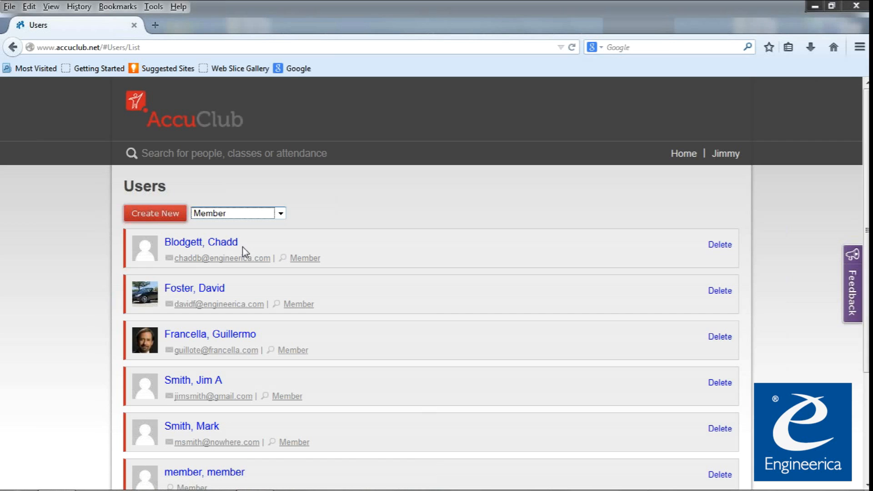
{"action": "left_click", "coordinate": [237, 334]}
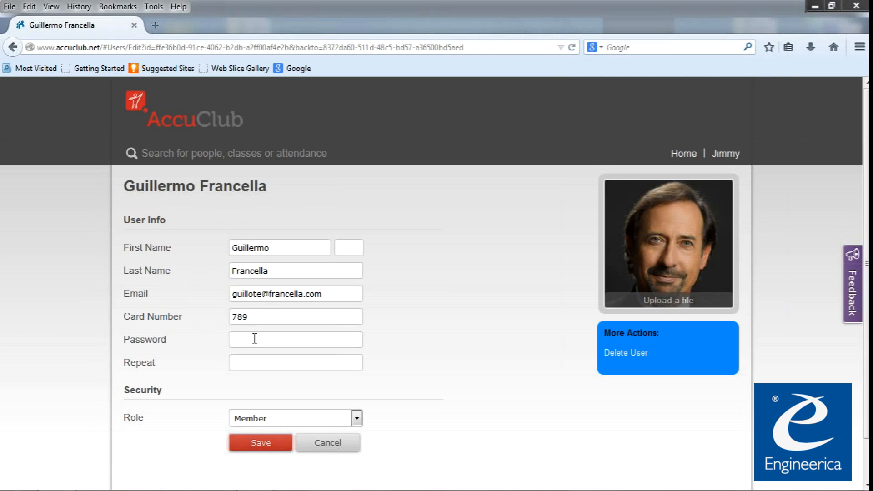
{"action": "left_click", "coordinate": [170, 129]}
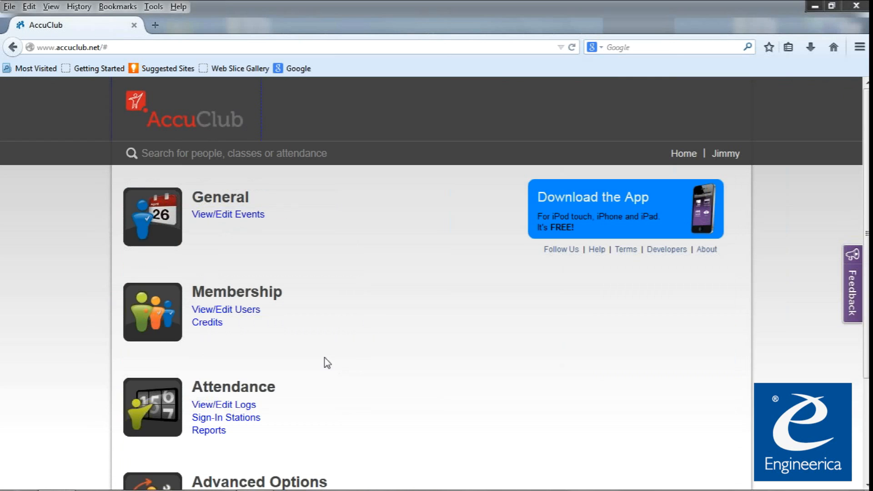
Open the Credits page under Membership and pick a club member in the Select User field.
{"action": "scroll", "coordinate": [283, 367], "scroll_direction": "down", "scroll_amount": 3}
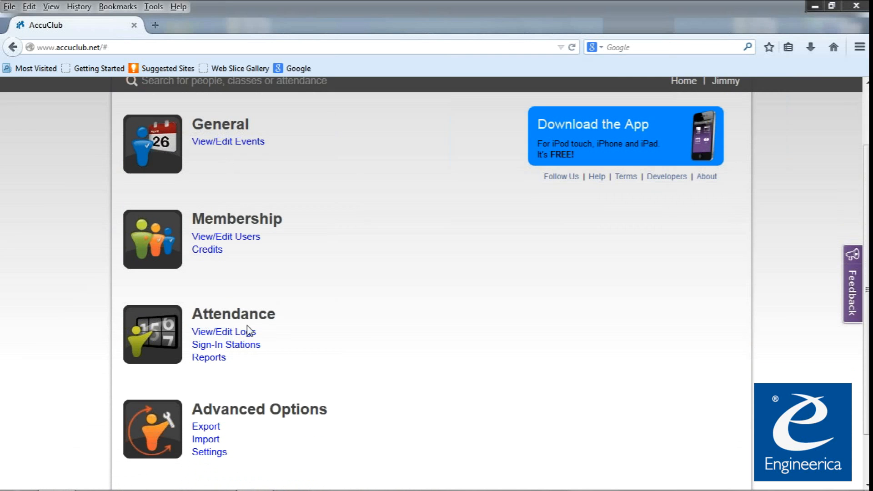
{"action": "left_click", "coordinate": [217, 252]}
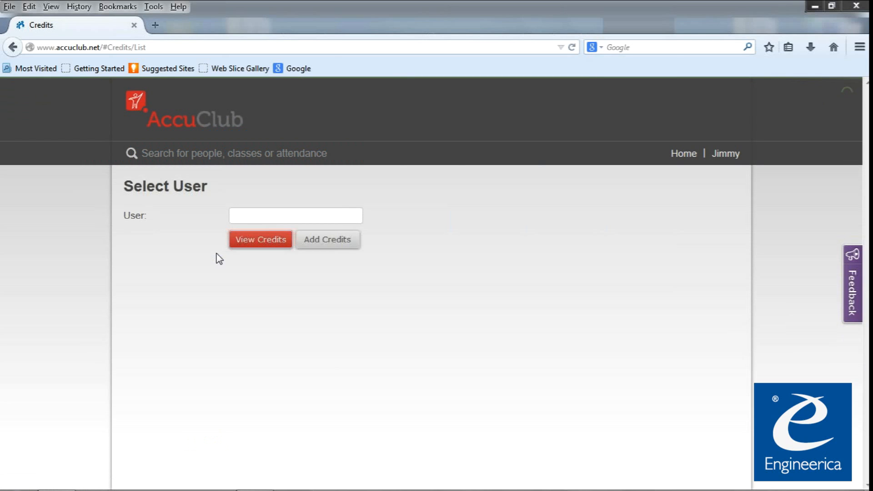
{"action": "left_click", "coordinate": [239, 215]}
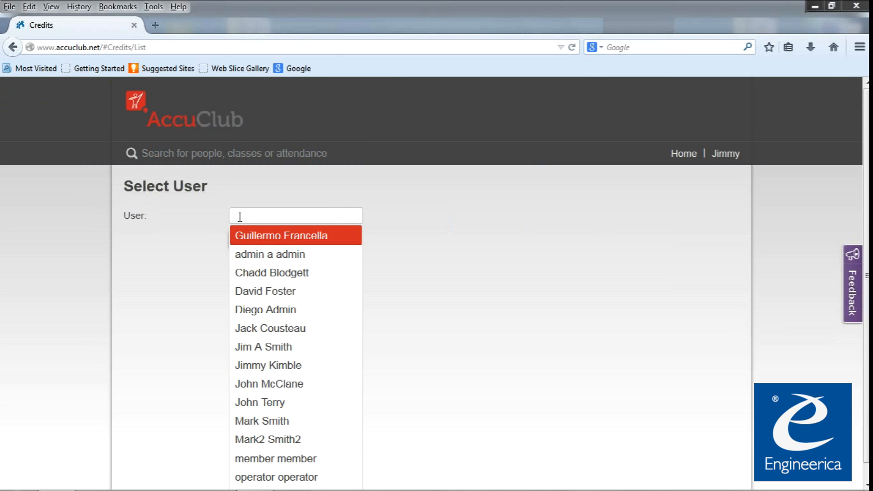
{"action": "left_click", "coordinate": [261, 237]}
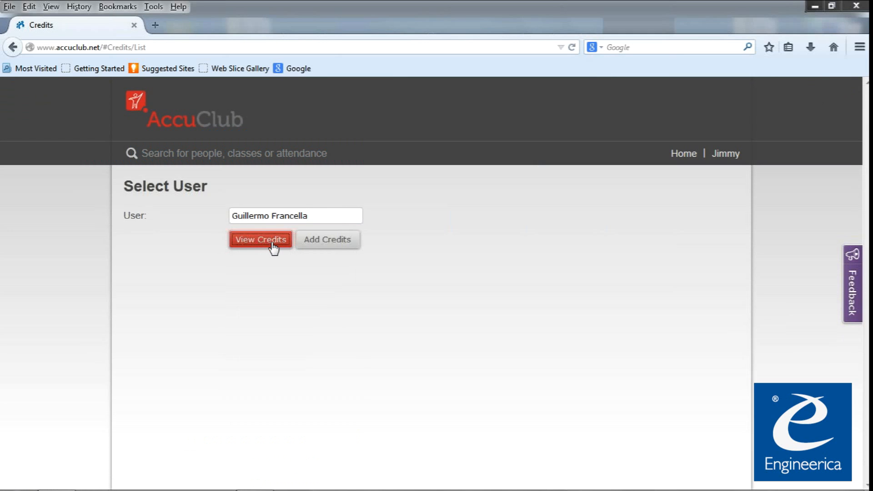
Show the member's credits and highlight the 22-of-25 credit's July-only validity note.
{"action": "left_click", "coordinate": [273, 244]}
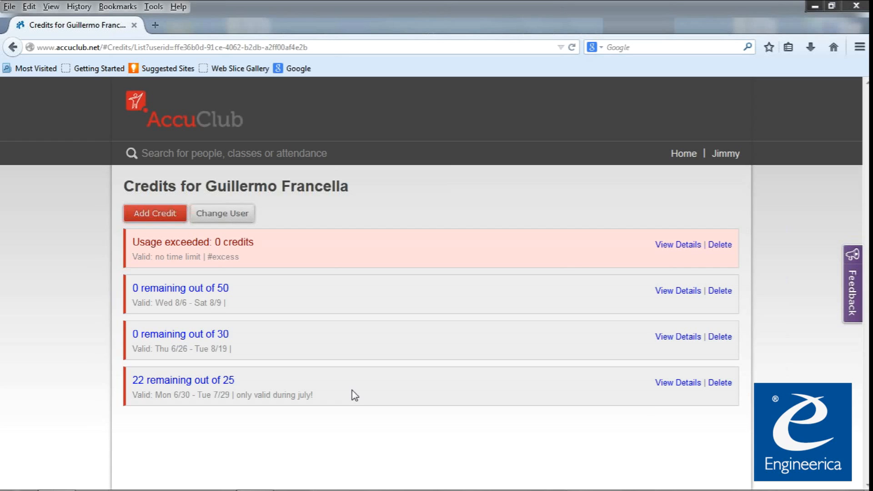
{"action": "triple_click", "coordinate": [352, 388]}
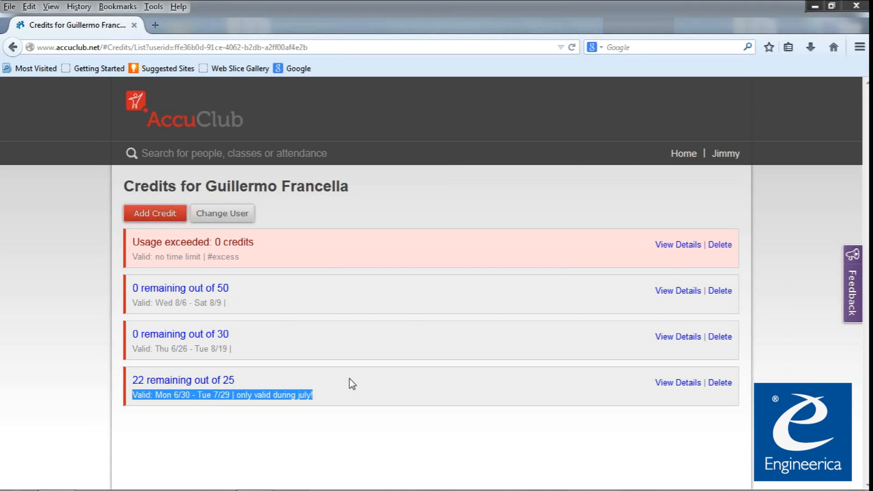
{"action": "left_click", "coordinate": [349, 383]}
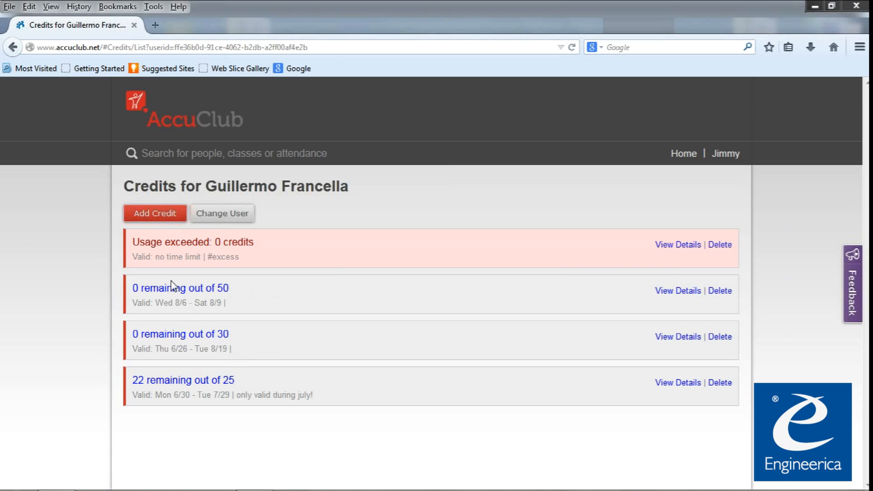
Open the 30-credit entry and inspect its 19.99 paid amount and Valid From date.
{"action": "left_click", "coordinate": [172, 336]}
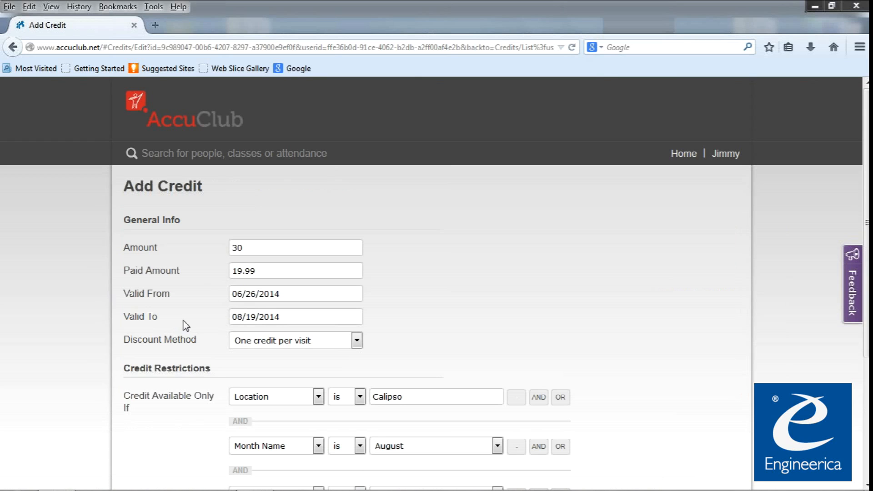
{"action": "double_click", "coordinate": [136, 246]}
{"action": "left_click", "coordinate": [170, 243]}
{"action": "left_click_drag", "start_coordinate": [279, 271], "coordinate": [233, 271]}
{"action": "left_click", "coordinate": [277, 294]}
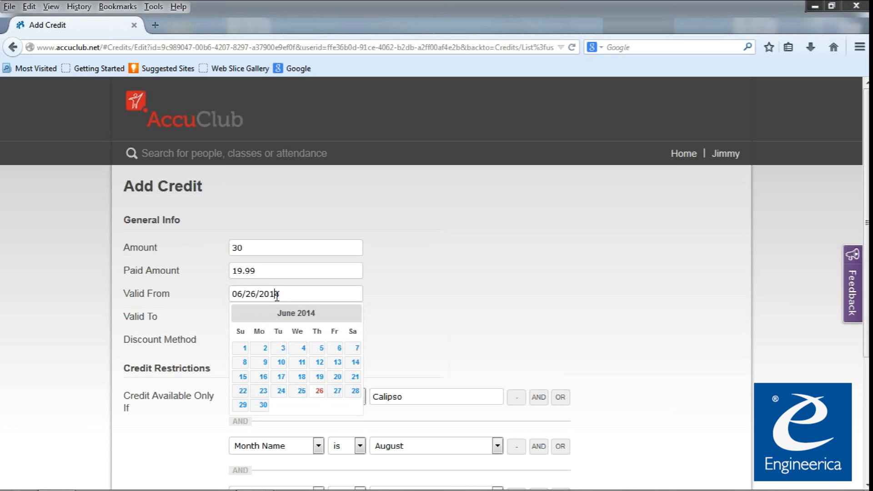
{"action": "left_click", "coordinate": [218, 312]}
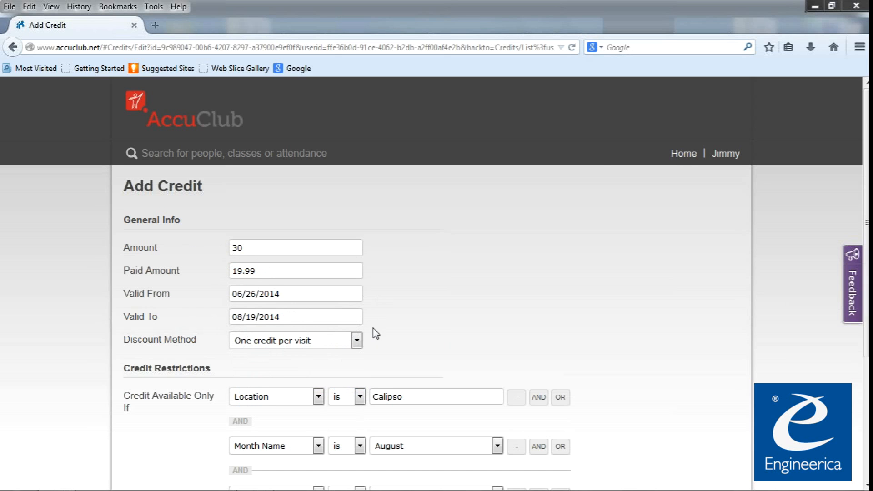
{"action": "scroll", "coordinate": [373, 328], "scroll_direction": "down", "scroll_amount": 3}
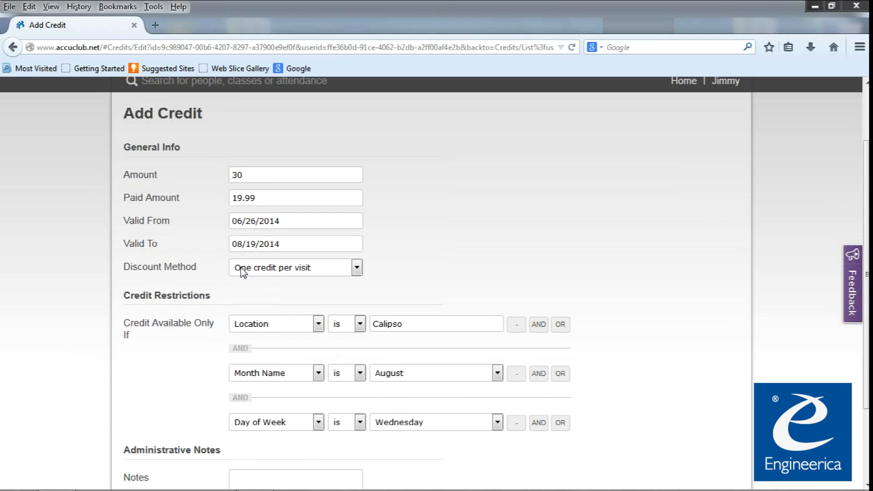
Keep the one-credit-per-visit discount method and change the Location restriction to 'not Calipso'.
{"action": "left_click", "coordinate": [296, 270]}
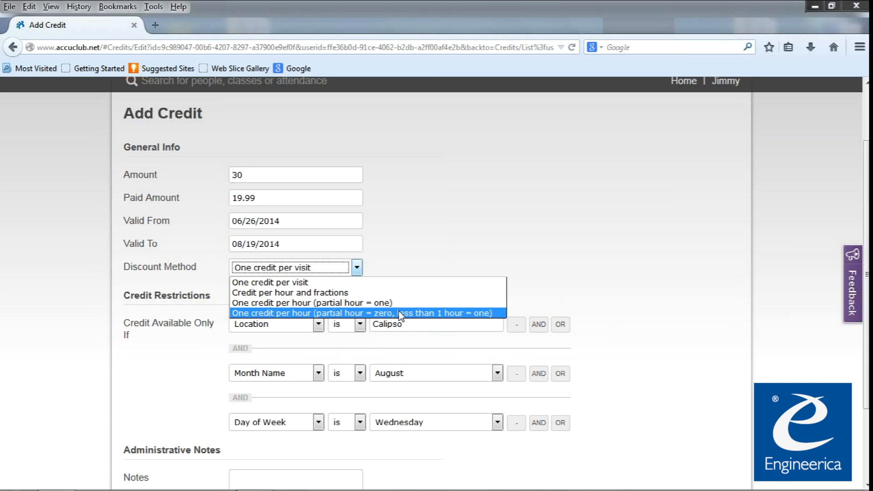
{"action": "left_click", "coordinate": [519, 301]}
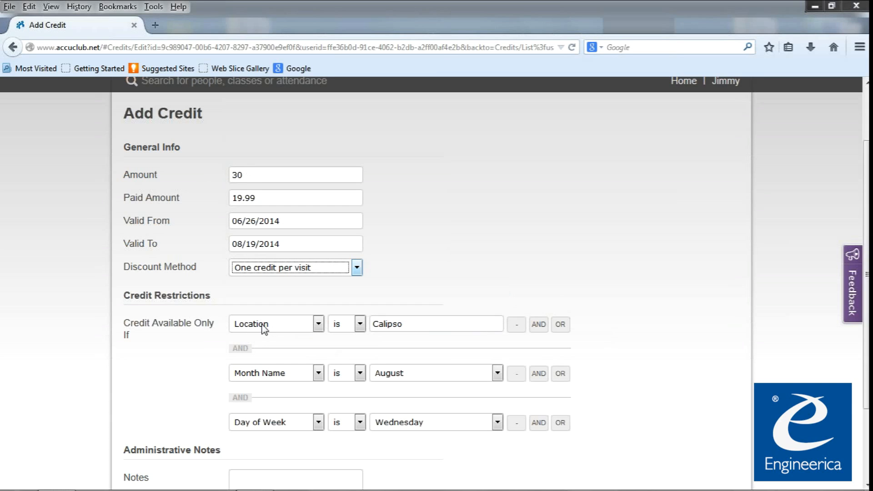
{"action": "left_click", "coordinate": [340, 326]}
{"action": "left_click", "coordinate": [340, 326]}
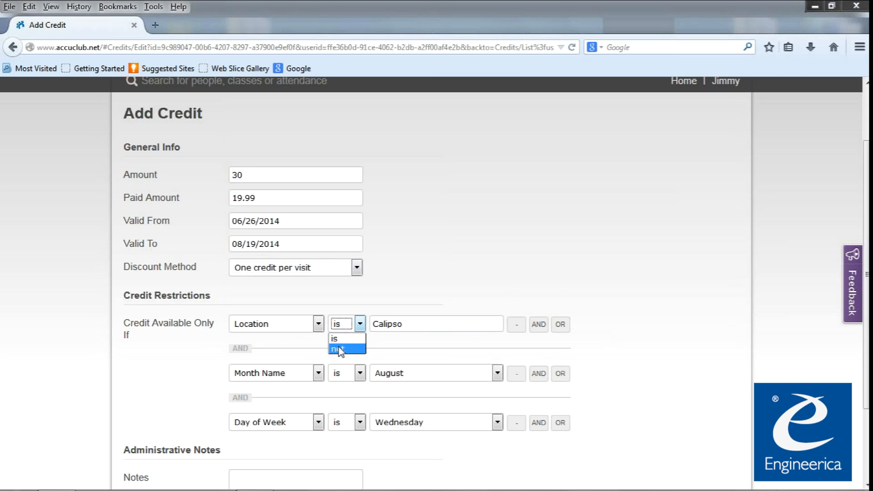
{"action": "left_click", "coordinate": [340, 349]}
Leave the Calipso location value as is and remove the August Month Name restriction.
{"action": "left_click", "coordinate": [440, 327]}
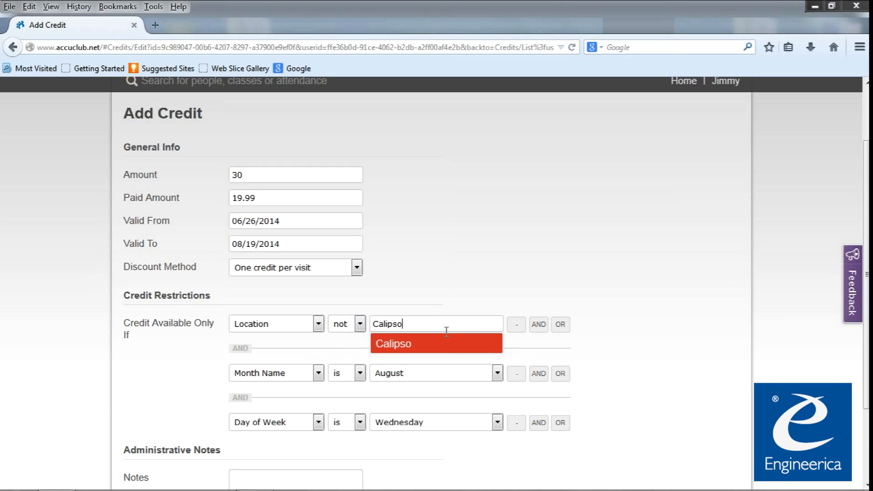
{"action": "left_click", "coordinate": [494, 301]}
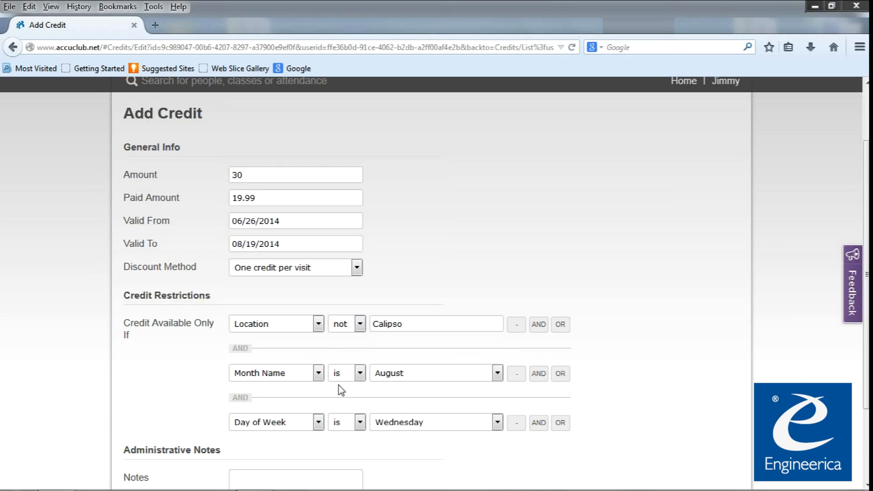
{"action": "left_click", "coordinate": [517, 373]}
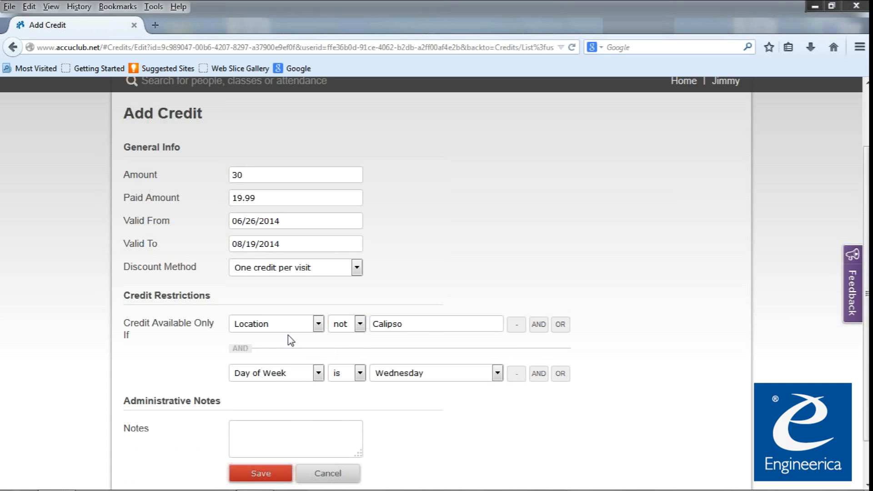
Add an OR condition after the Wednesday restriction: Day of Week not Sunday.
{"action": "left_click", "coordinate": [403, 328]}
{"action": "left_click", "coordinate": [560, 373]}
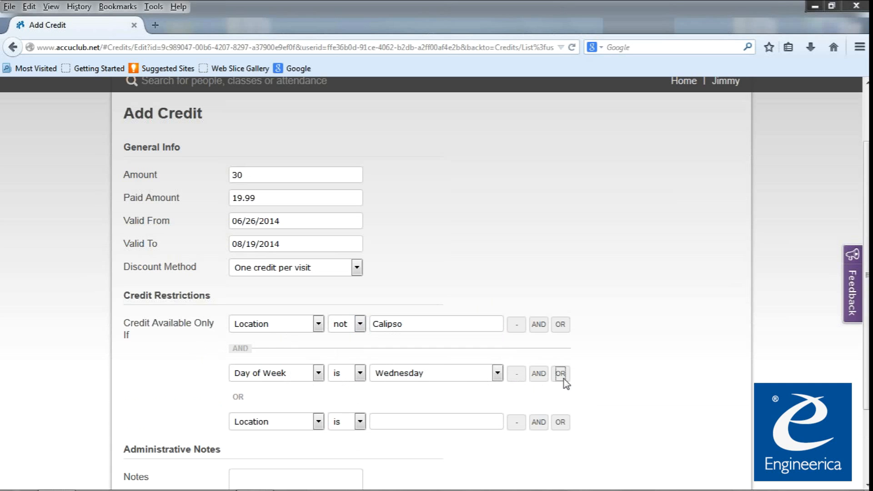
{"action": "left_click", "coordinate": [285, 423]}
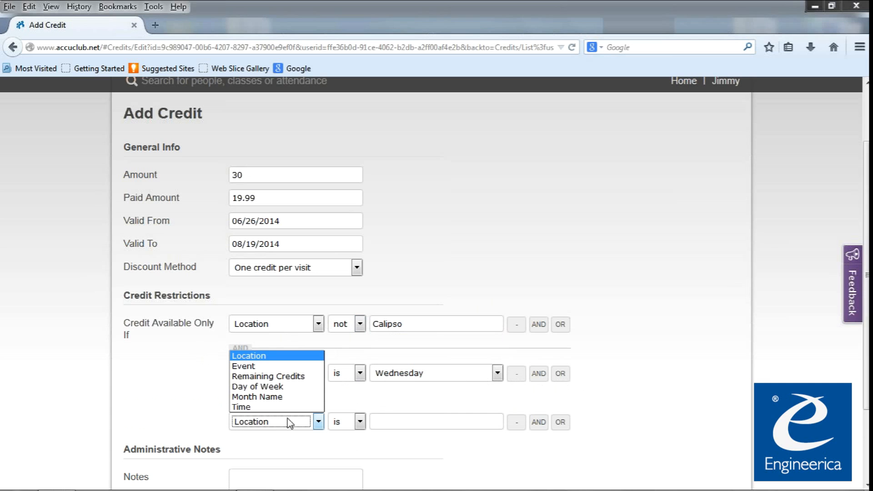
{"action": "left_click", "coordinate": [287, 387]}
{"action": "left_click", "coordinate": [396, 425]}
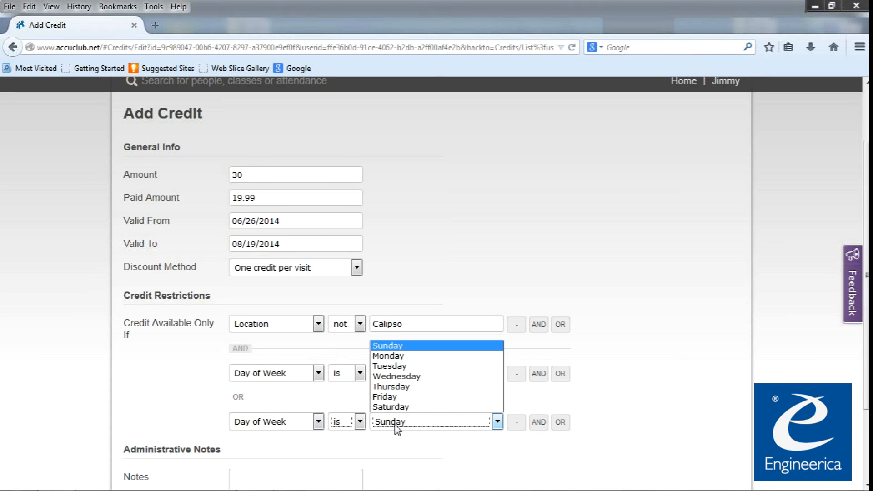
{"action": "left_click", "coordinate": [356, 425]}
{"action": "left_click", "coordinate": [391, 425]}
{"action": "left_click", "coordinate": [360, 422]}
{"action": "left_click", "coordinate": [345, 426]}
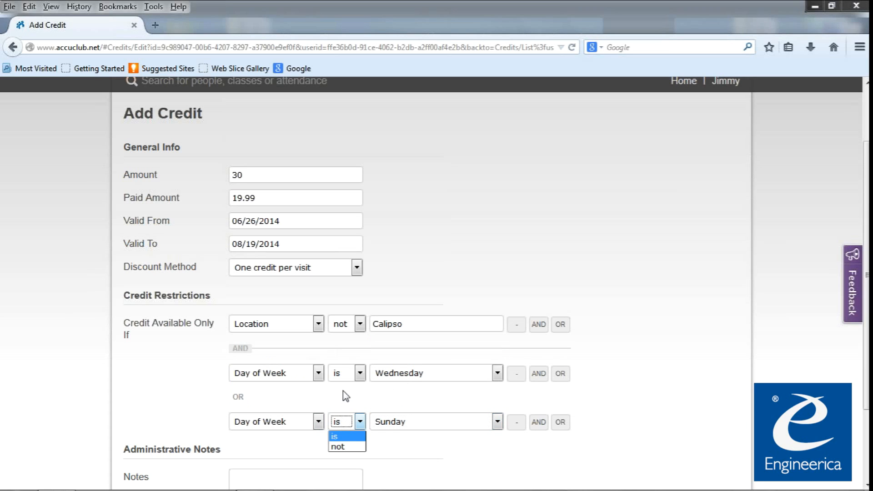
{"action": "left_click", "coordinate": [345, 447]}
{"action": "left_click", "coordinate": [389, 425]}
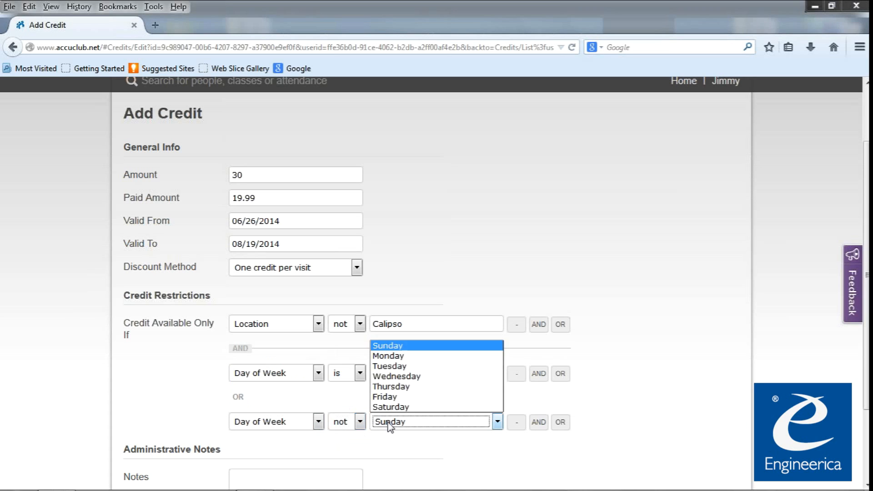
{"action": "left_click", "coordinate": [388, 422]}
Change the Wednesday condition to Day of Week not Saturday.
{"action": "left_click", "coordinate": [359, 376]}
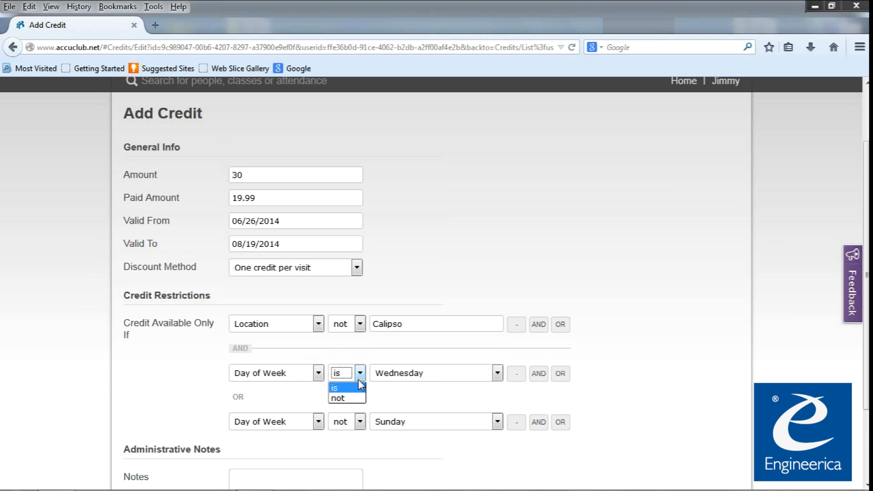
{"action": "left_click", "coordinate": [345, 397]}
{"action": "left_click", "coordinate": [385, 379]}
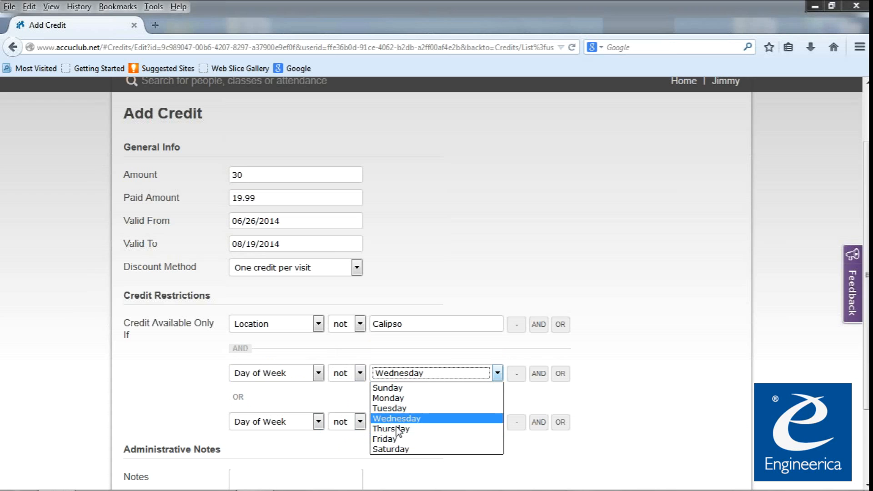
{"action": "left_click", "coordinate": [399, 455]}
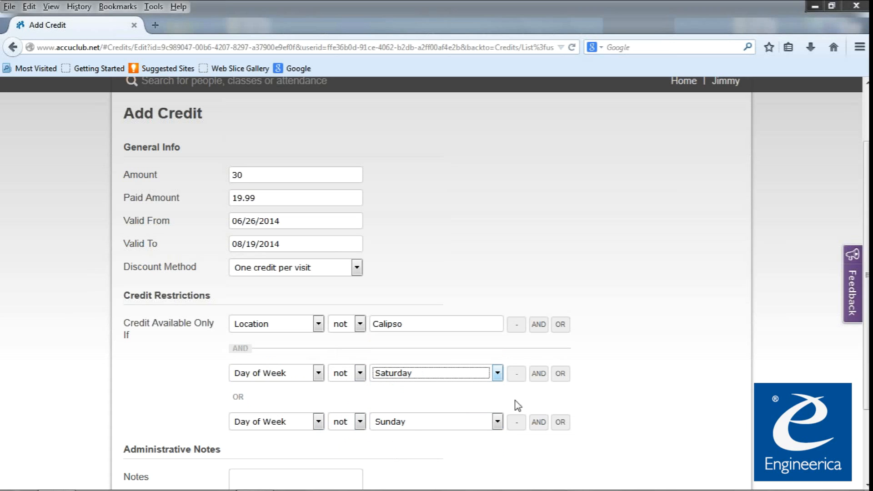
{"action": "left_click", "coordinate": [234, 396]}
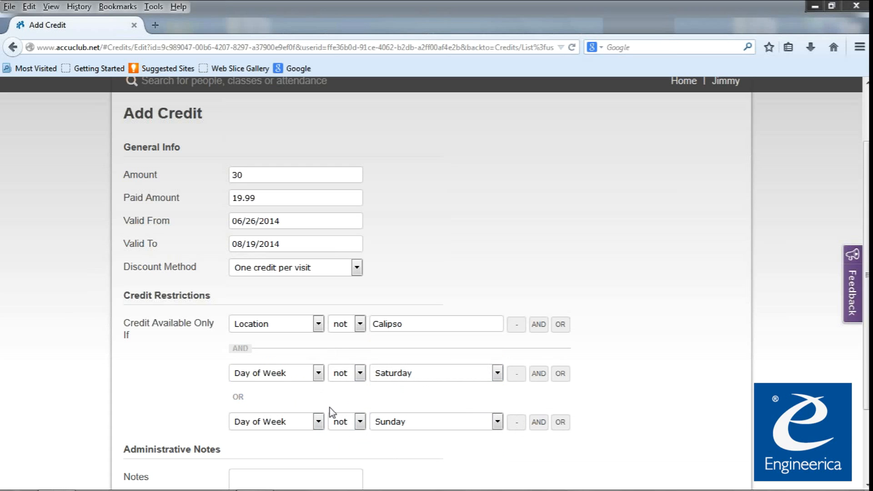
Delete the extra Sunday row and set the remaining weekday restriction to not Sunday.
{"action": "left_click", "coordinate": [516, 422]}
{"action": "left_click", "coordinate": [413, 376]}
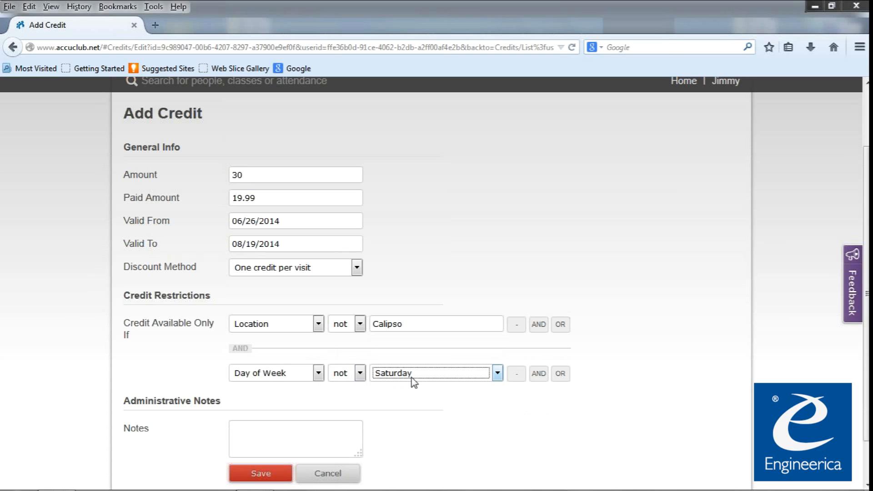
{"action": "left_click", "coordinate": [410, 389]}
{"action": "left_click", "coordinate": [410, 391]}
Save the credit and view the usage details of the 30-credit entry.
{"action": "left_click", "coordinate": [260, 475]}
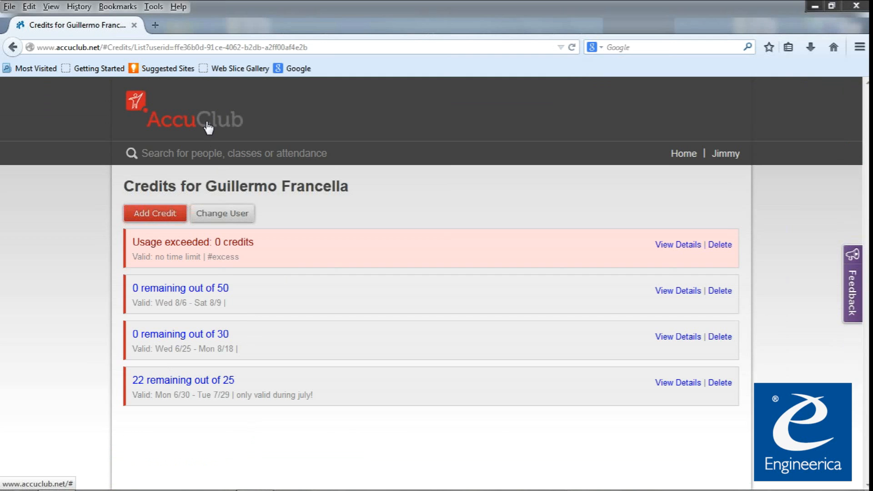
{"action": "left_click", "coordinate": [680, 338]}
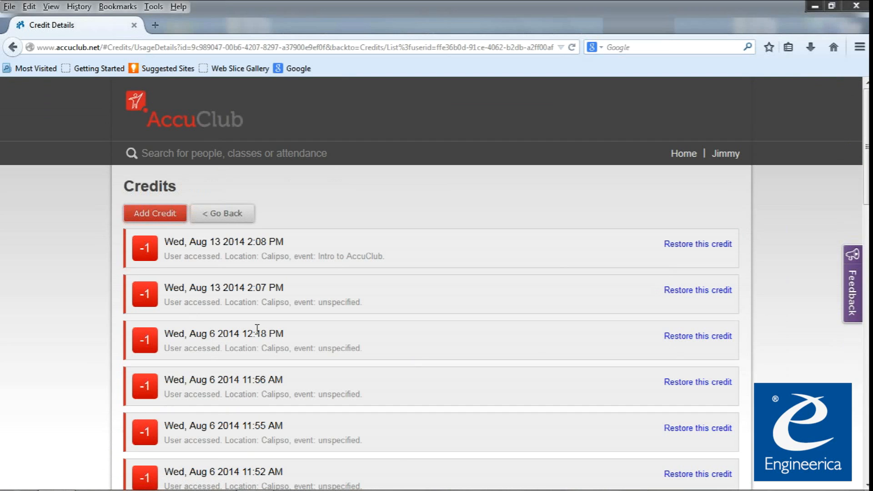
{"action": "scroll", "coordinate": [396, 450], "scroll_direction": "down", "scroll_amount": 2}
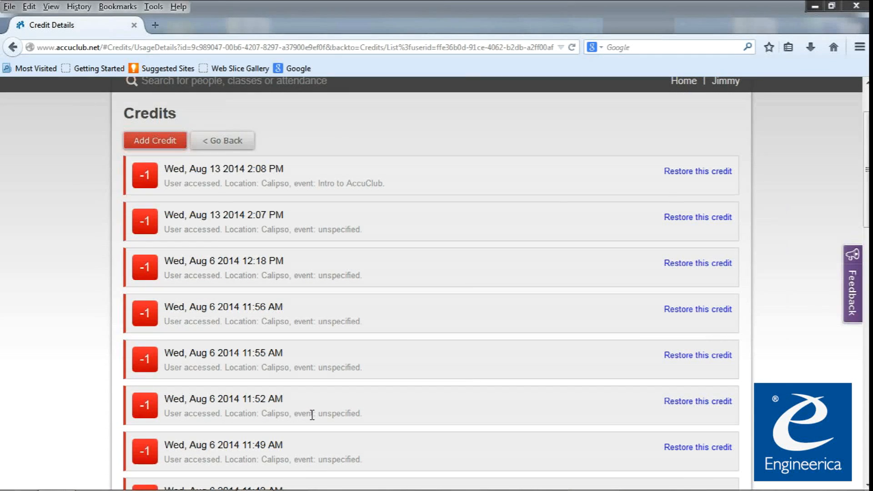
{"action": "left_click_drag", "start_coordinate": [362, 413], "coordinate": [172, 397]}
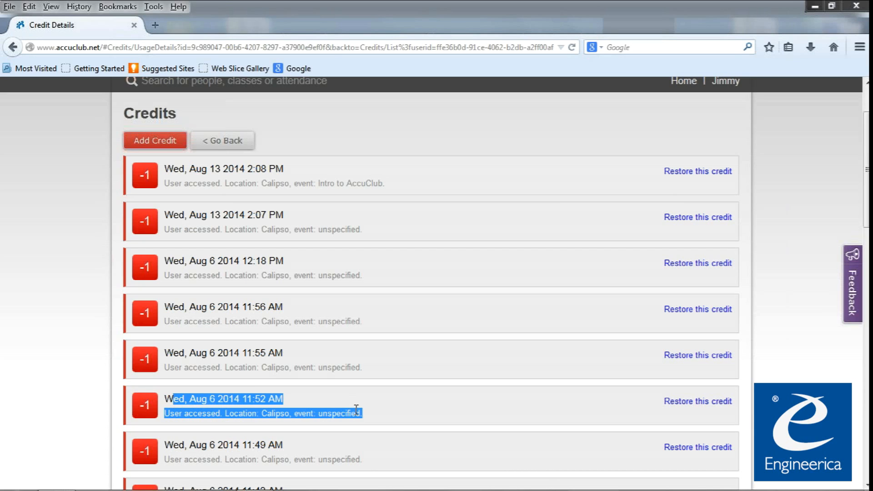
{"action": "left_click", "coordinate": [598, 422]}
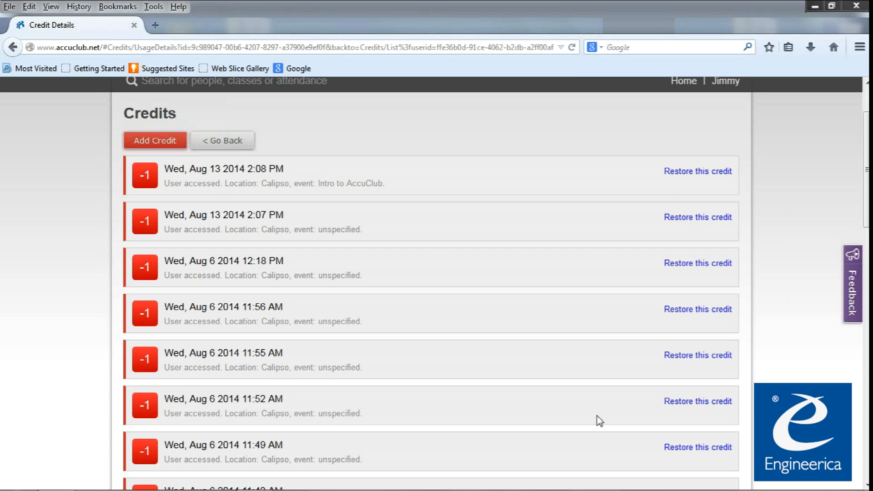
Restore the Aug 6 2014 11:52 AM usage to the member and confirm with OK.
{"action": "left_click", "coordinate": [721, 402]}
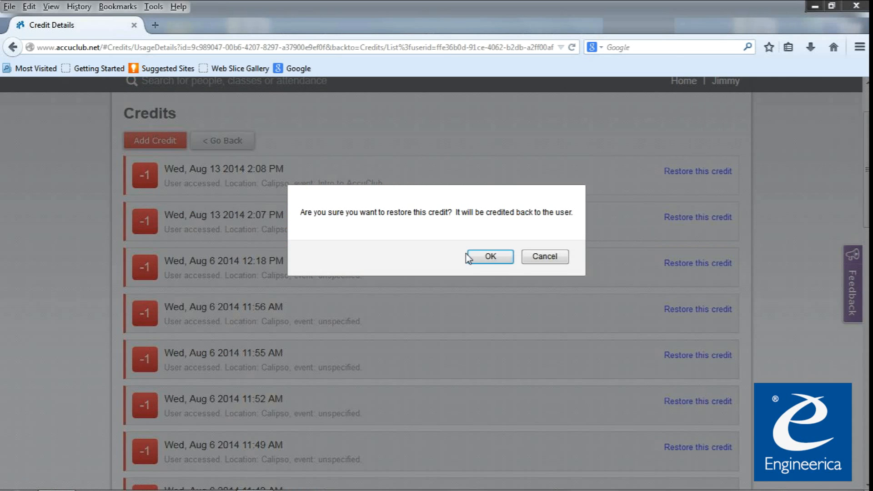
{"action": "left_click", "coordinate": [504, 257]}
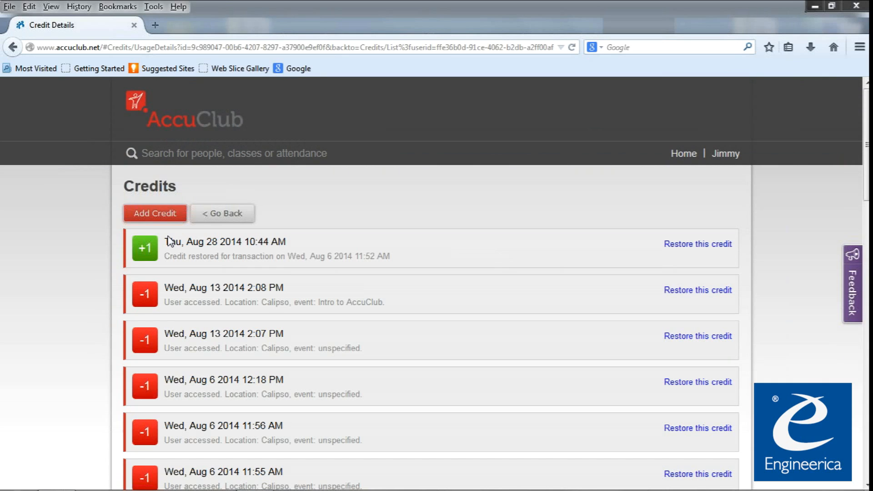
{"action": "left_click_drag", "start_coordinate": [169, 256], "coordinate": [394, 264]}
{"action": "left_click", "coordinate": [394, 259]}
Return to the credits list showing 1 of 30 remaining, view Add Credit, then go home.
{"action": "left_click", "coordinate": [235, 217]}
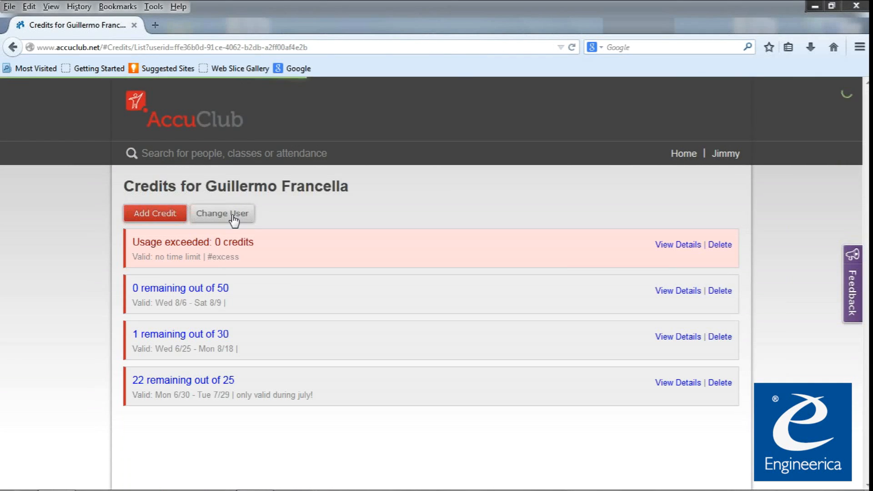
{"action": "left_click_drag", "start_coordinate": [131, 336], "coordinate": [236, 331]}
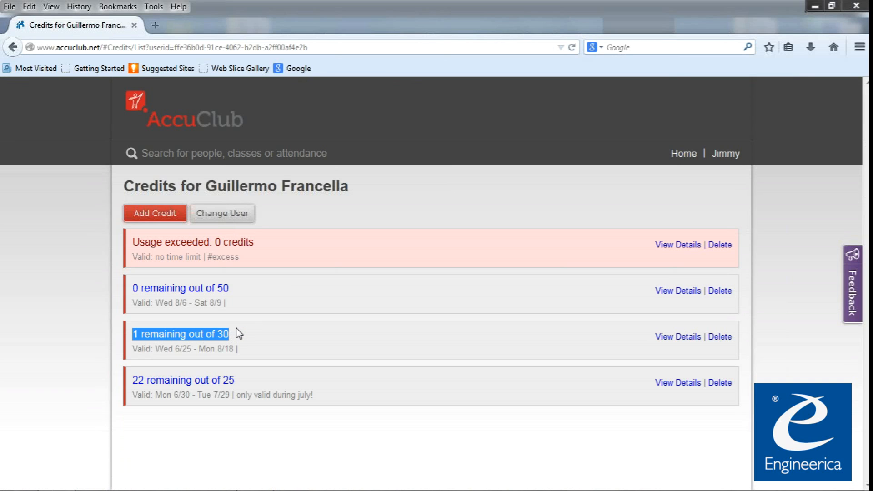
{"action": "left_click", "coordinate": [236, 328]}
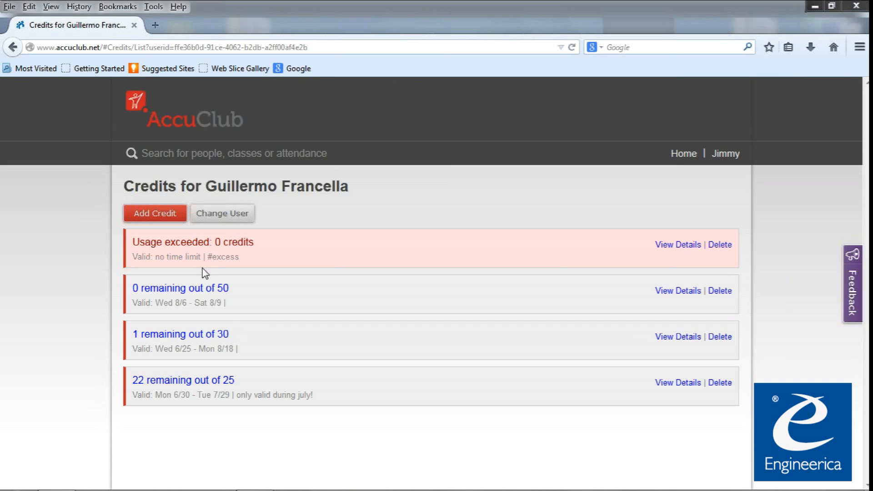
{"action": "left_click", "coordinate": [173, 219]}
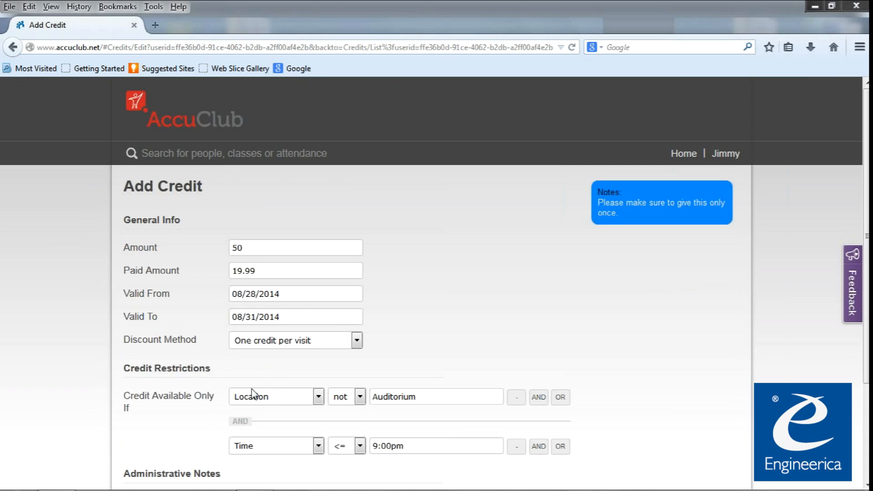
{"action": "left_click", "coordinate": [179, 122]}
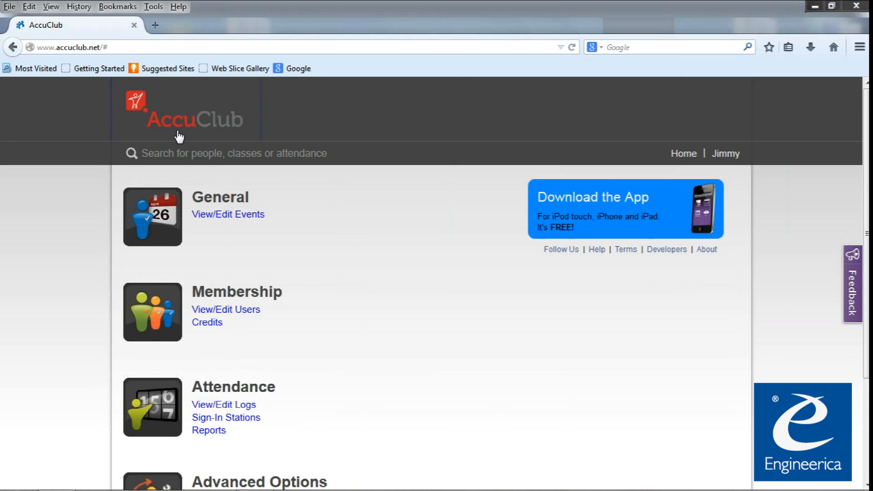
Go to Settings > Membership Plans, where only Free pass exists, and begin a new plan.
{"action": "scroll", "coordinate": [238, 409], "scroll_direction": "down", "scroll_amount": 3}
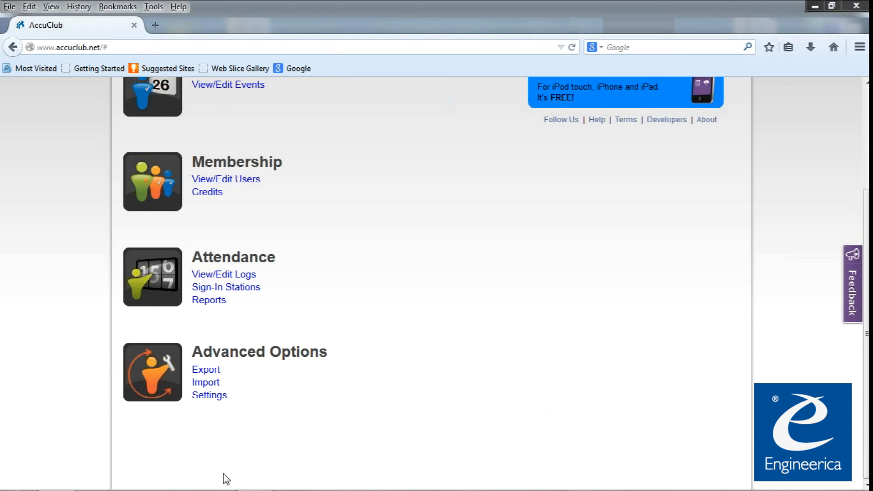
{"action": "left_click", "coordinate": [212, 397]}
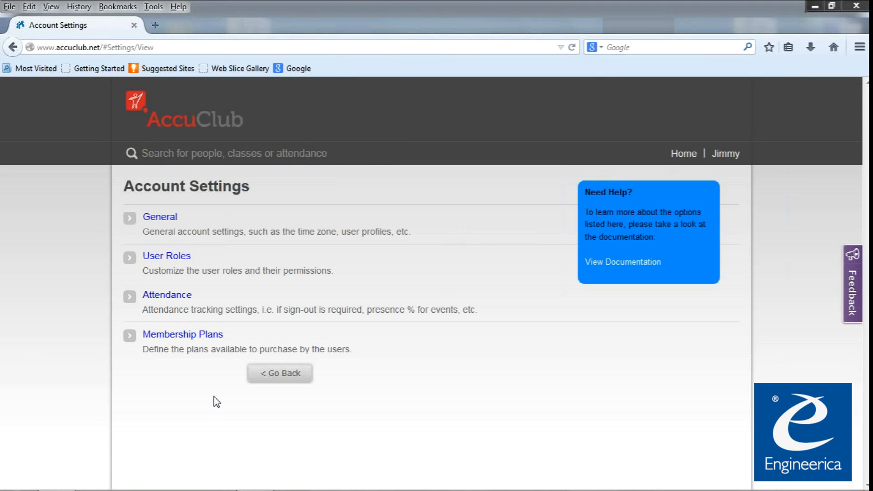
{"action": "left_click", "coordinate": [210, 335]}
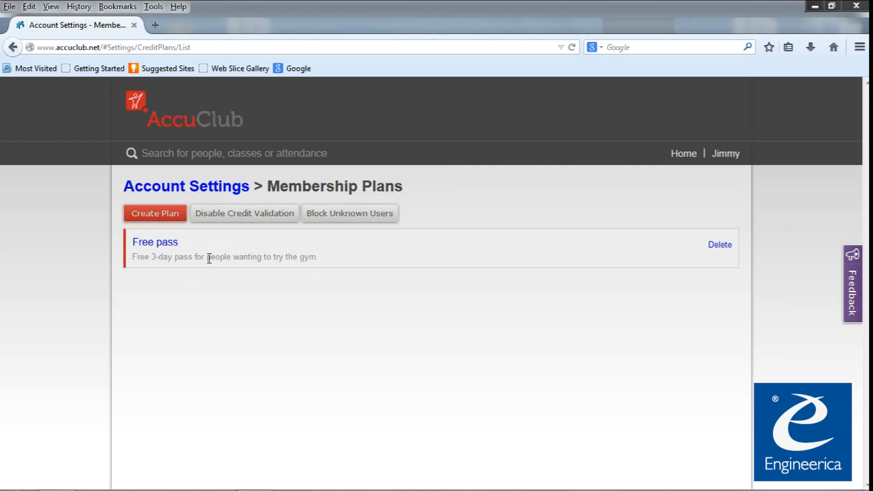
{"action": "left_click", "coordinate": [146, 215]}
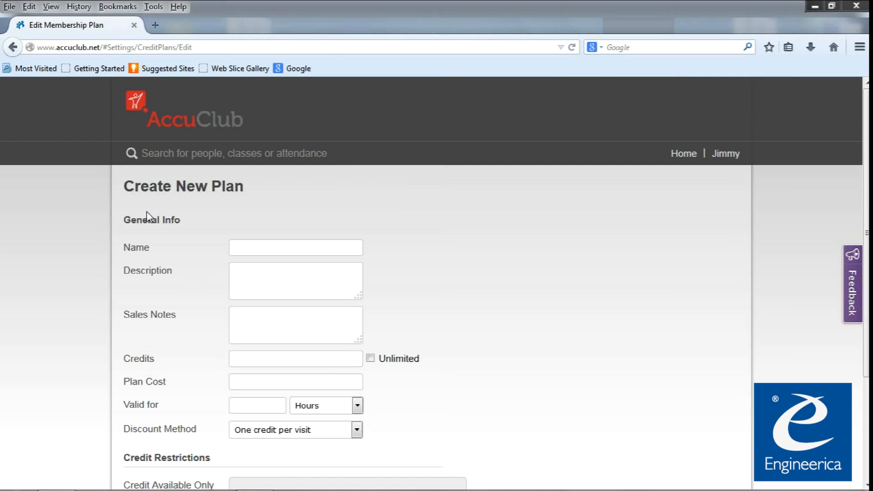
Fill in plan '30 day membership', note 'Remember to ask for an ID!', 30 credits, 99.99, 30 days.
{"action": "left_click", "coordinate": [262, 251]}
{"action": "type", "text": "30 day"}
{"action": "type", "text": " membership"}
{"action": "type", "text": "Remembe"}
{"action": "type", "text": "r to ask"}
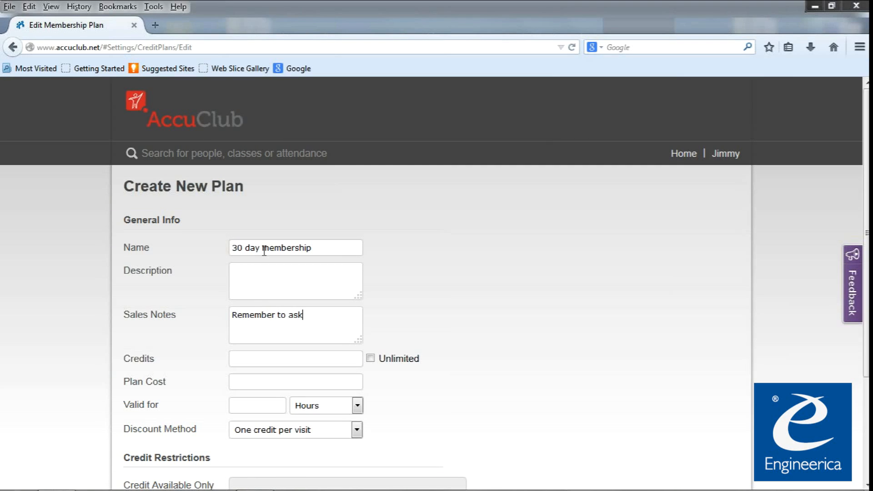
{"action": "type", "text": " for an ID!"}
{"action": "key", "text": "Tab"}
{"action": "type", "text": "30"}
{"action": "key", "text": "Tab"}
{"action": "key", "text": "Tab"}
{"action": "type", "text": "99.99"}
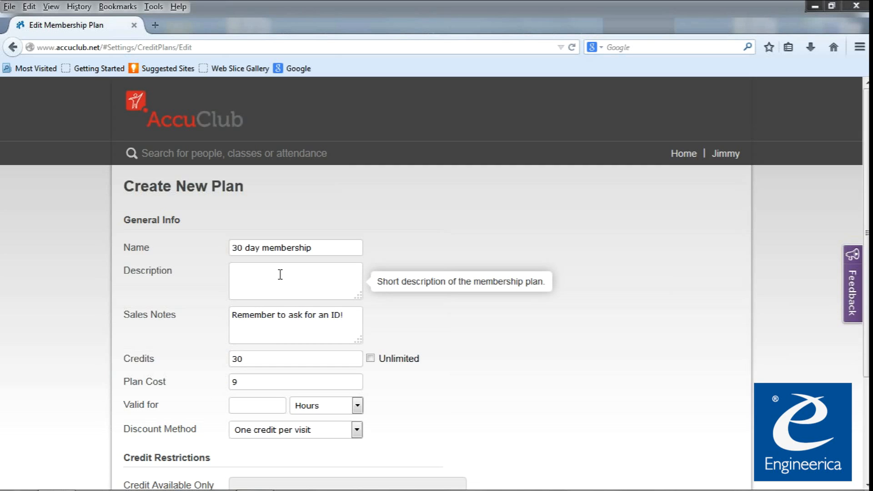
{"action": "key", "text": "Tab"}
{"action": "type", "text": "30"}
{"action": "key", "text": "Tab"}
{"action": "key", "text": "d"}
{"action": "key", "text": "Tab"}
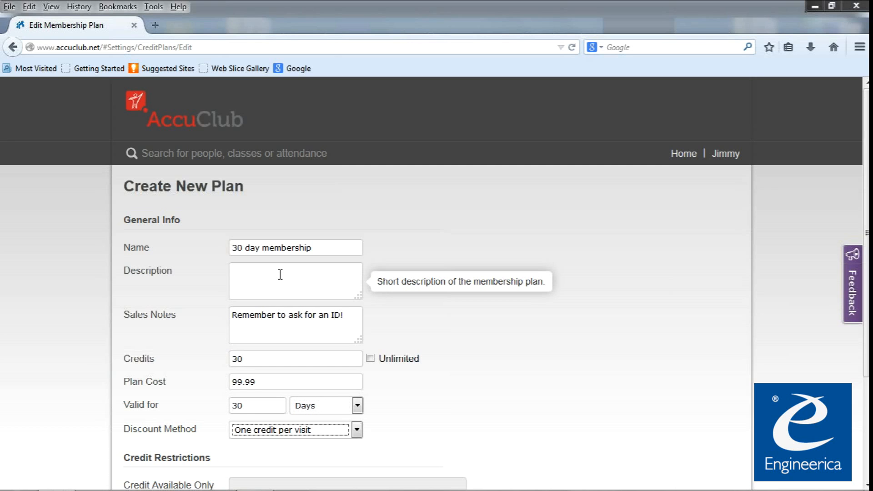
Restrict the plan to Location is .NET Room and save it.
{"action": "scroll", "coordinate": [381, 440], "scroll_direction": "down", "scroll_amount": 3}
{"action": "left_click", "coordinate": [388, 438]}
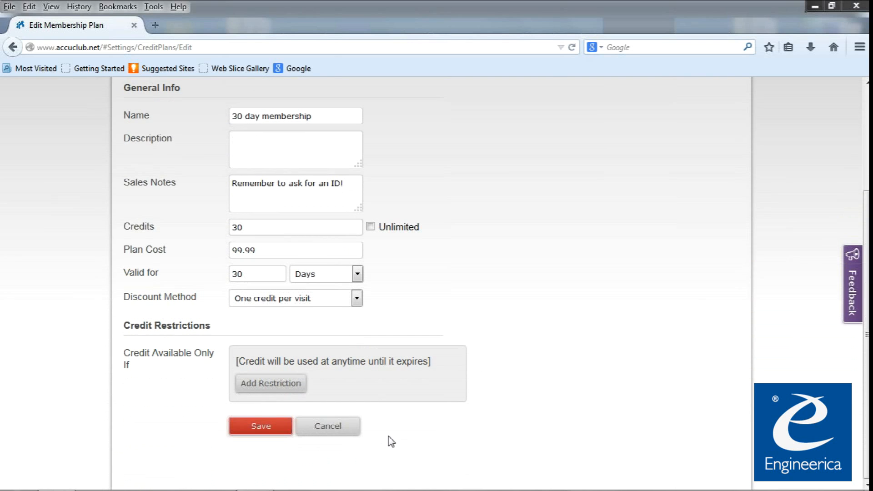
{"action": "left_click", "coordinate": [281, 389]}
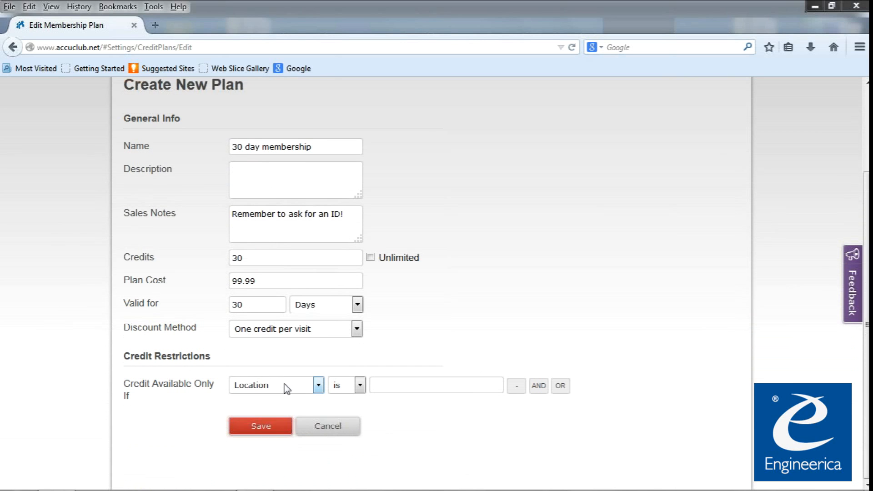
{"action": "left_click", "coordinate": [440, 390]}
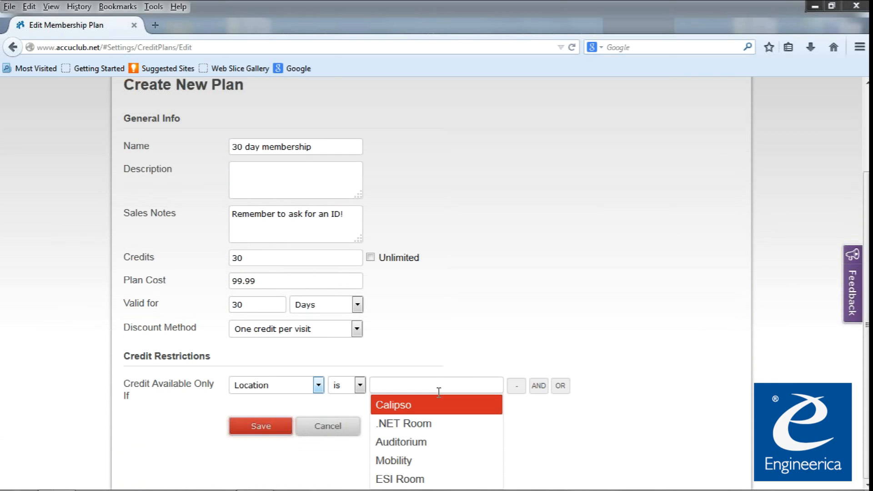
{"action": "left_click", "coordinate": [419, 424]}
{"action": "left_click", "coordinate": [273, 429]}
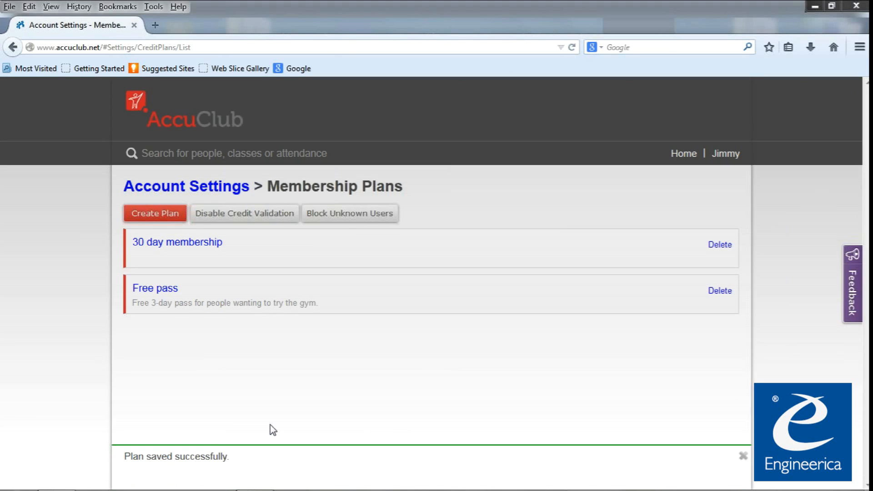
From the home dashboard, open Credits, choose the member, and proceed to add credits.
{"action": "left_click", "coordinate": [185, 124]}
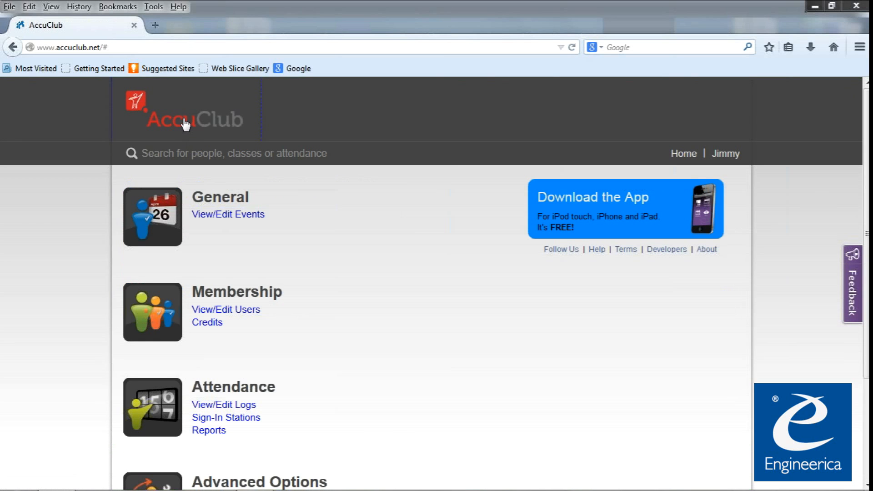
{"action": "left_click", "coordinate": [217, 324]}
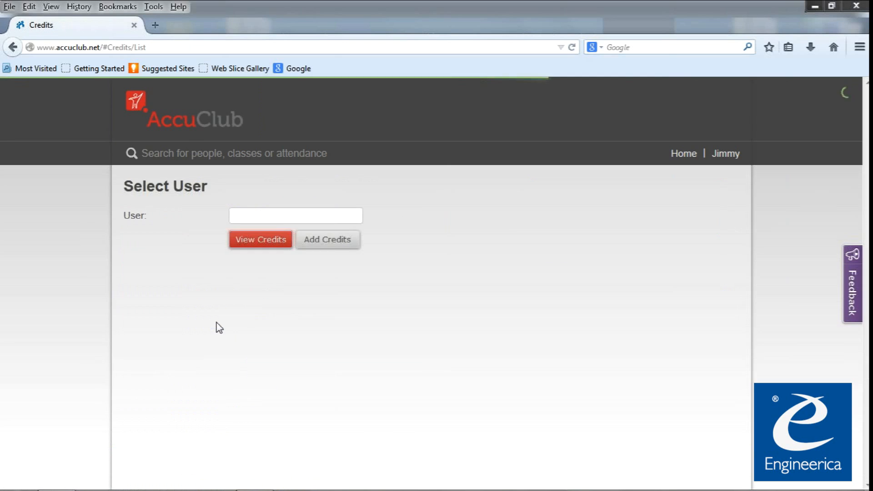
{"action": "left_click", "coordinate": [264, 216]}
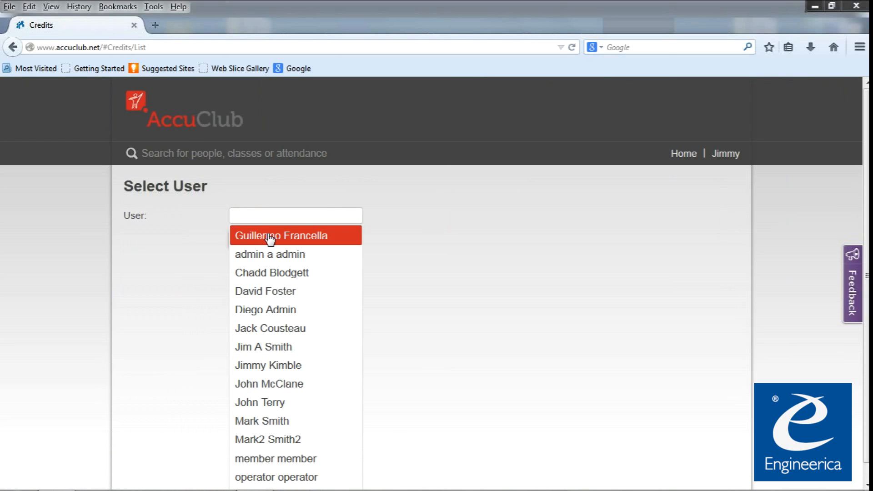
{"action": "left_click", "coordinate": [268, 236]}
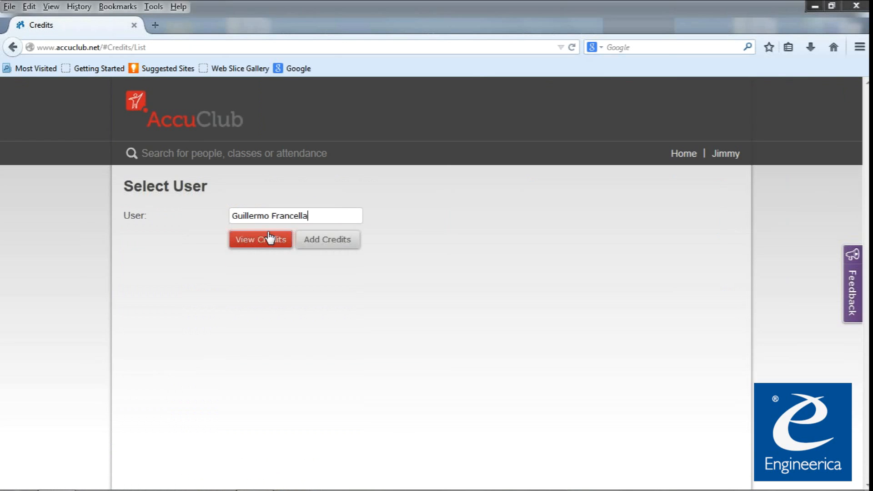
{"action": "left_click", "coordinate": [342, 247]}
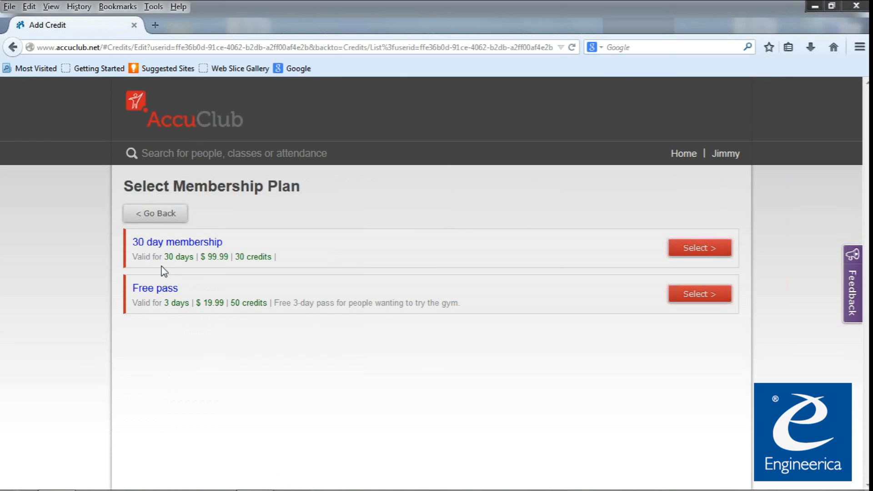
Review the 30 day plan's price and credits, then select the 30 day membership plan.
{"action": "left_click_drag", "start_coordinate": [143, 256], "coordinate": [282, 258]}
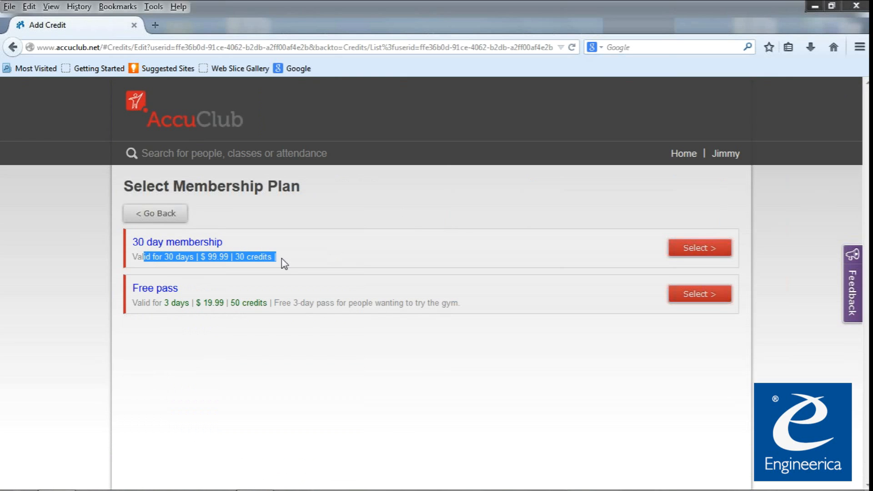
{"action": "left_click", "coordinate": [282, 258]}
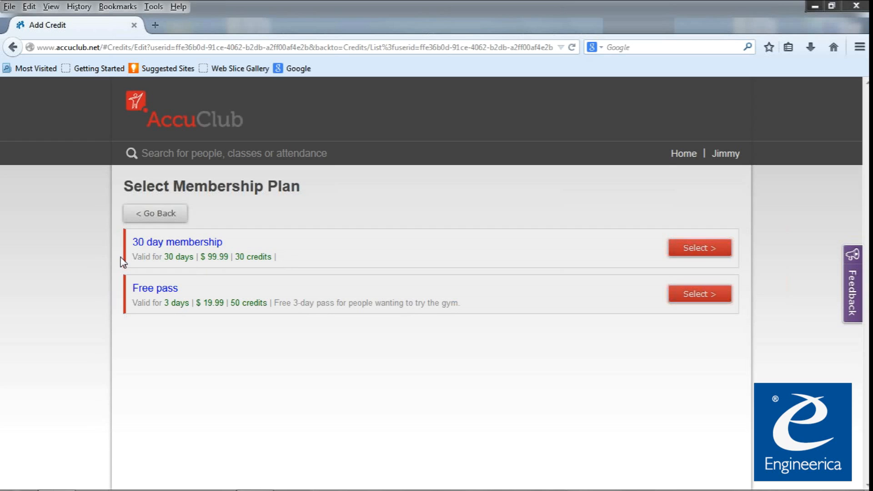
{"action": "left_click_drag", "start_coordinate": [231, 258], "coordinate": [251, 258]}
{"action": "left_click", "coordinate": [252, 259]}
{"action": "left_click", "coordinate": [263, 259]}
{"action": "left_click", "coordinate": [694, 250]}
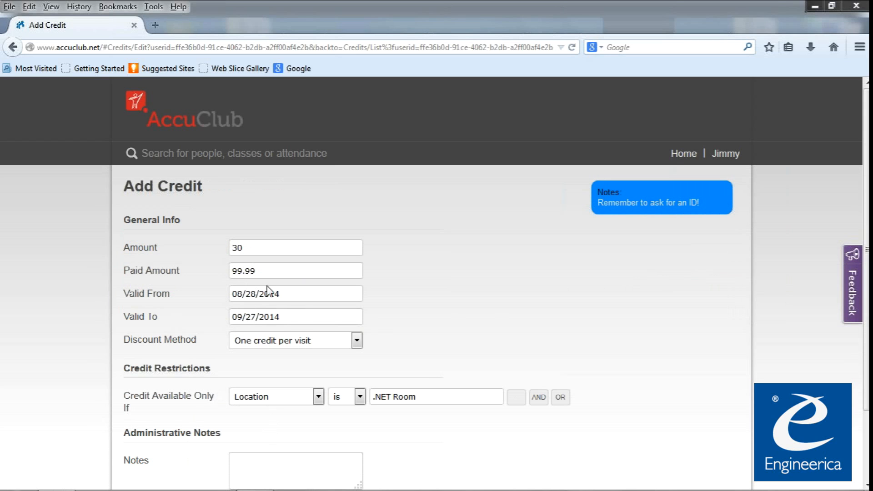
Review the prefilled Add Credit form and its ID reminder, then return to the home page.
{"action": "left_click_drag", "start_coordinate": [224, 221], "coordinate": [253, 419]}
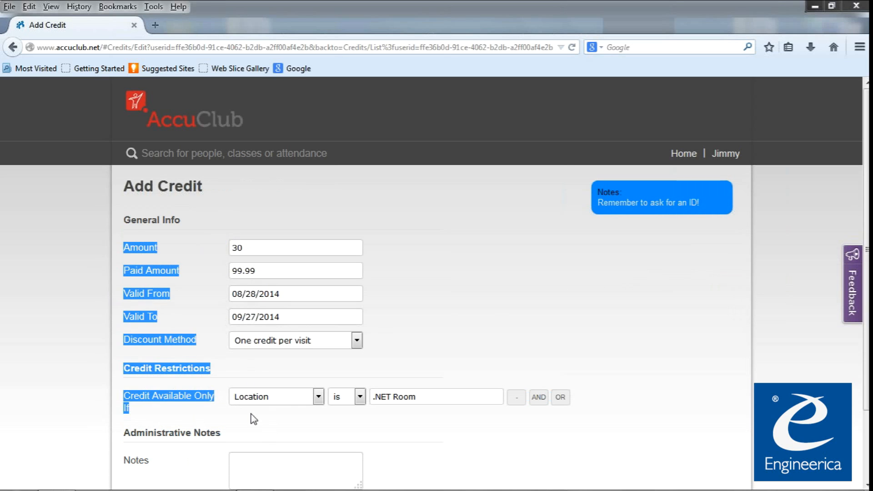
{"action": "left_click", "coordinate": [253, 418]}
{"action": "left_click_drag", "start_coordinate": [700, 201], "coordinate": [598, 196]}
{"action": "left_click", "coordinate": [598, 209]}
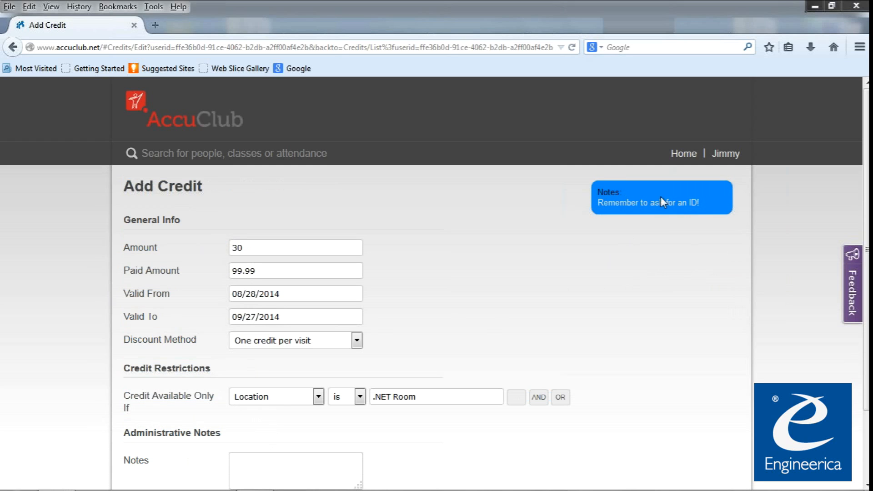
{"action": "left_click_drag", "start_coordinate": [705, 200], "coordinate": [638, 199]}
{"action": "left_click", "coordinate": [645, 200]}
{"action": "left_click", "coordinate": [192, 125]}
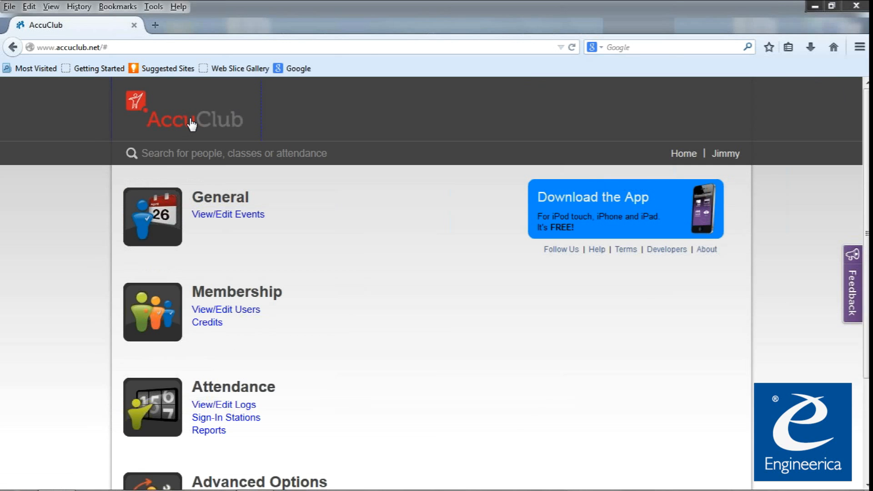
Go back and select the 30 day membership again, reviewing the 99.99 paid amount.
{"action": "left_click", "coordinate": [13, 47]}
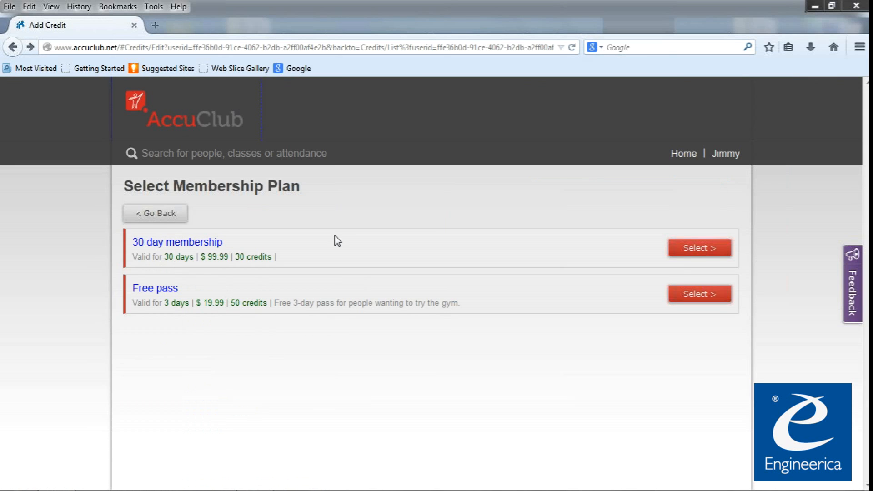
{"action": "left_click", "coordinate": [701, 250]}
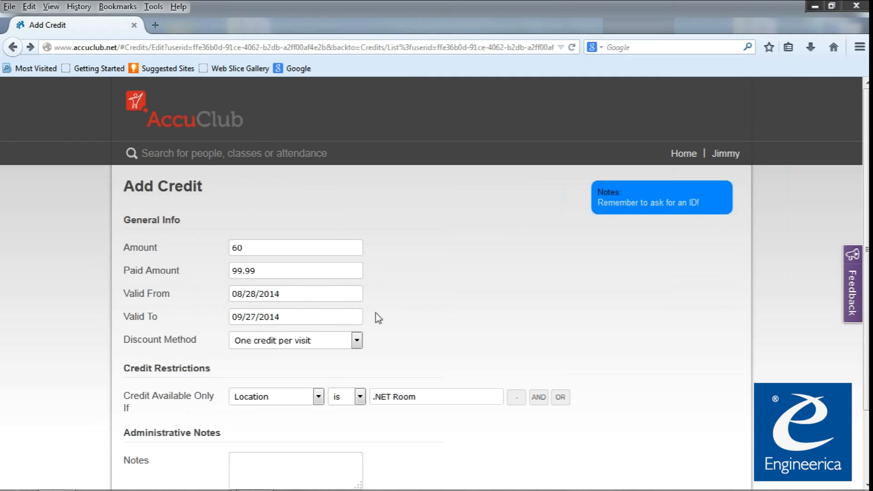
{"action": "scroll", "coordinate": [378, 318], "scroll_direction": "down", "scroll_amount": 3}
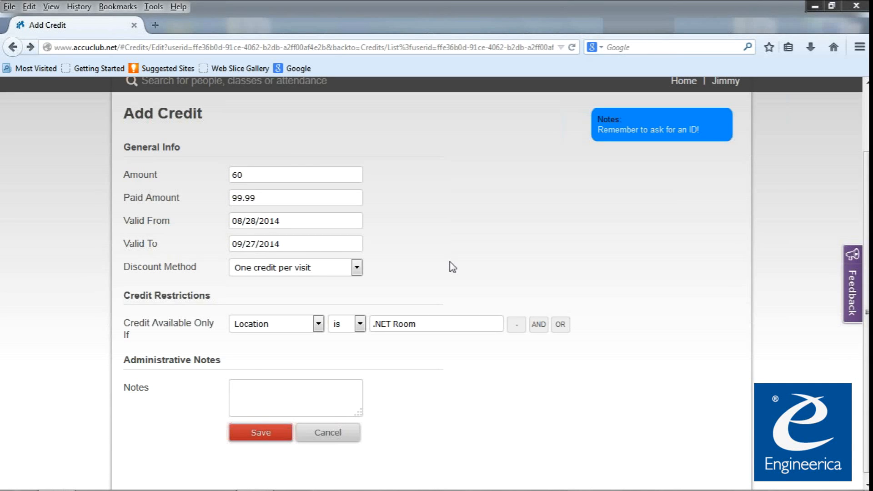
{"action": "left_click_drag", "start_coordinate": [265, 198], "coordinate": [200, 182]}
{"action": "left_click", "coordinate": [182, 214]}
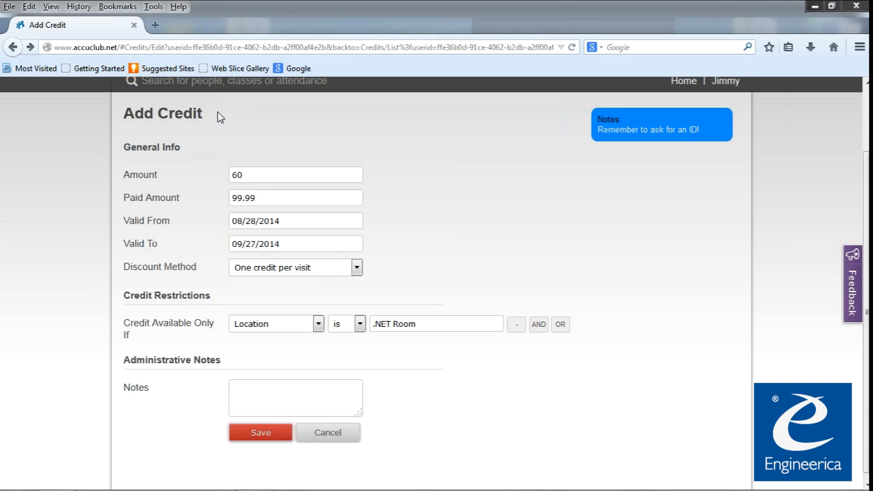
Cancel the new 30 day credit without saving it.
{"action": "left_click_drag", "start_coordinate": [214, 114], "coordinate": [184, 114]}
{"action": "left_click", "coordinate": [217, 132]}
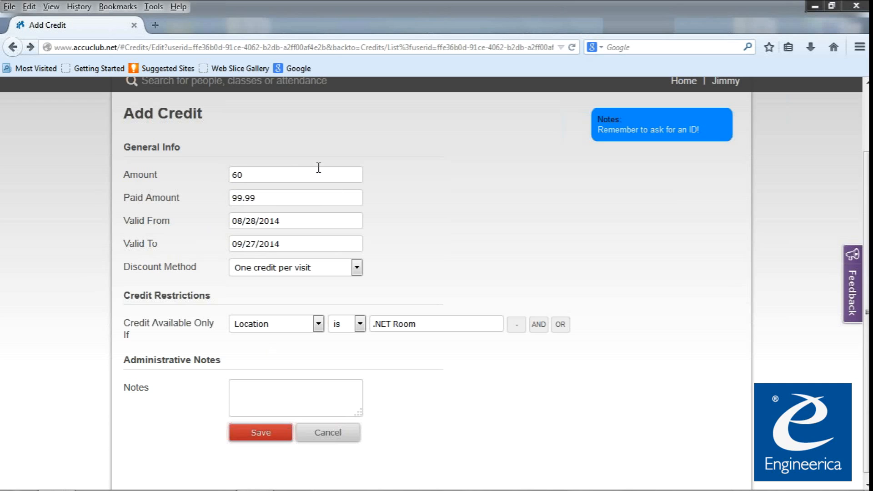
{"action": "left_click", "coordinate": [337, 435]}
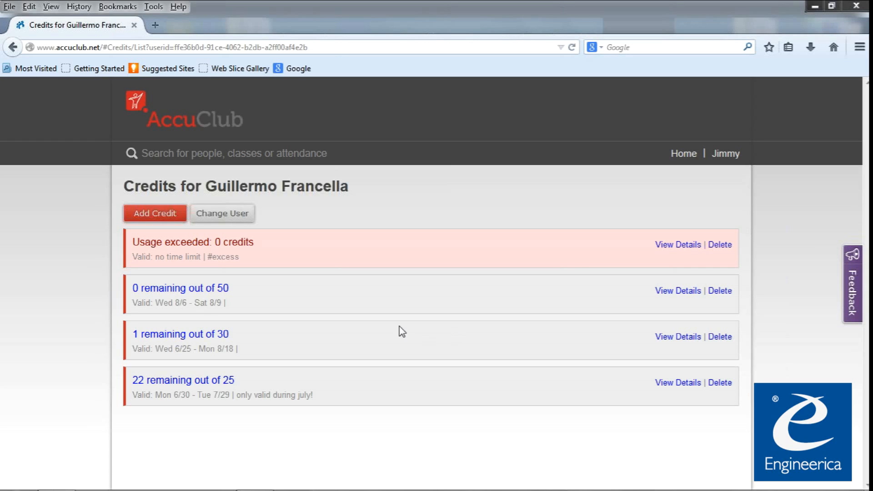
Return to the home dashboard and view the Attendance Logs list.
{"action": "left_click", "coordinate": [183, 116]}
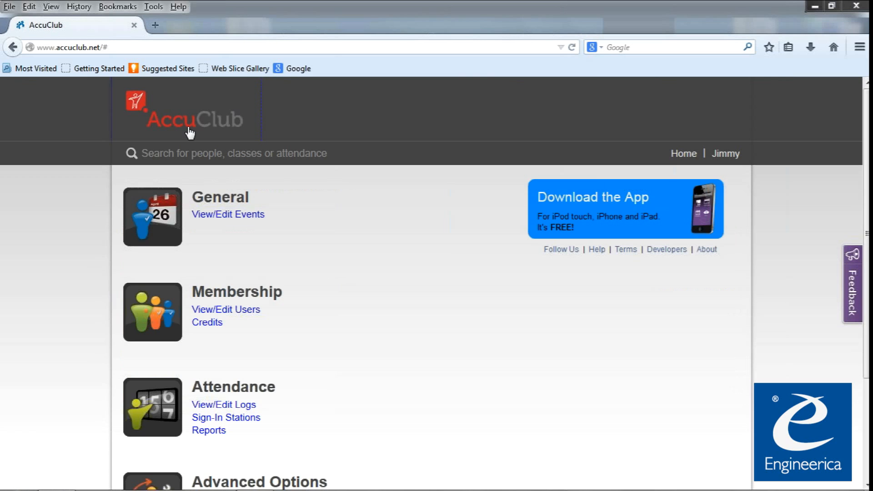
{"action": "scroll", "coordinate": [245, 287], "scroll_direction": "down", "scroll_amount": 3}
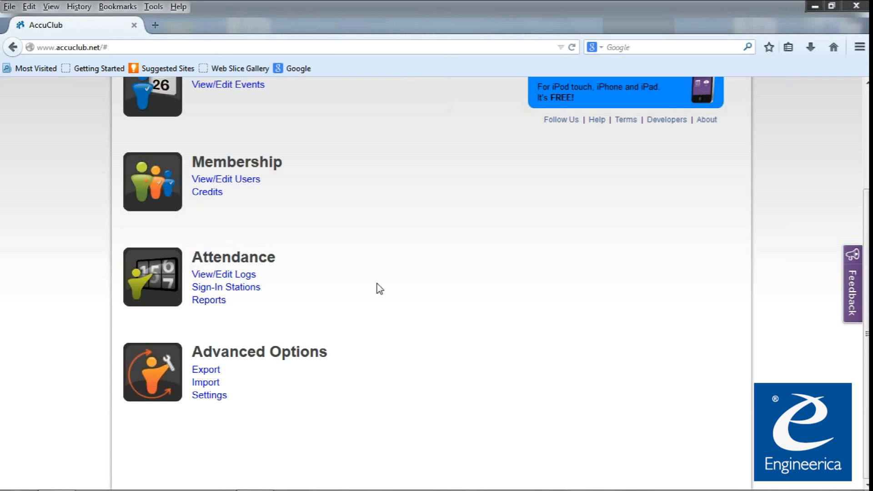
{"action": "left_click", "coordinate": [236, 275]}
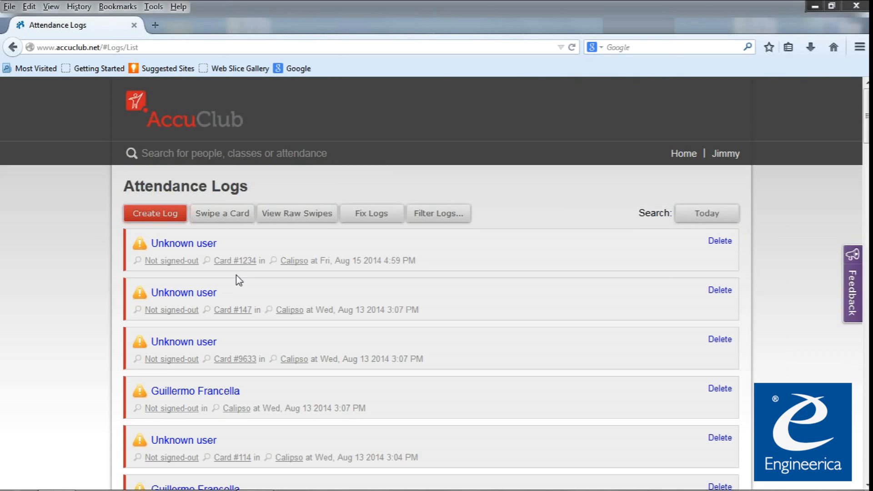
Go back to the dashboard and open Credits under Membership.
{"action": "left_click", "coordinate": [205, 121]}
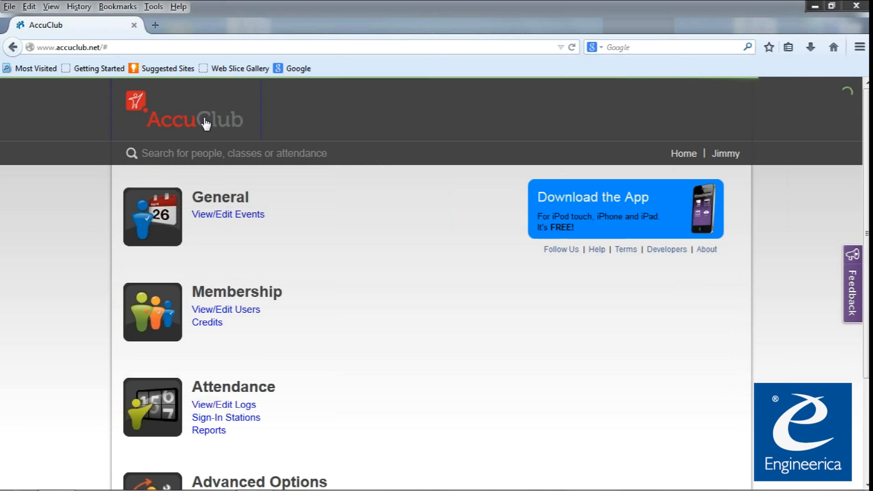
{"action": "scroll", "coordinate": [244, 416], "scroll_direction": "down", "scroll_amount": 3}
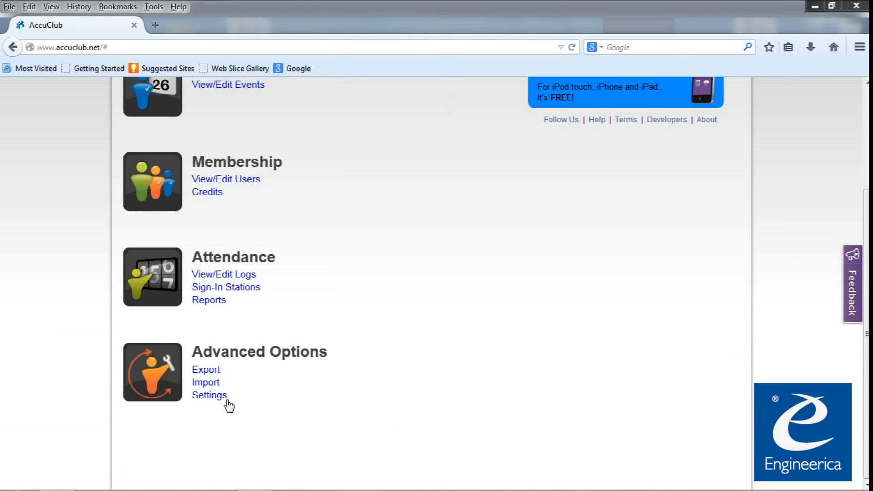
{"action": "left_click", "coordinate": [213, 192]}
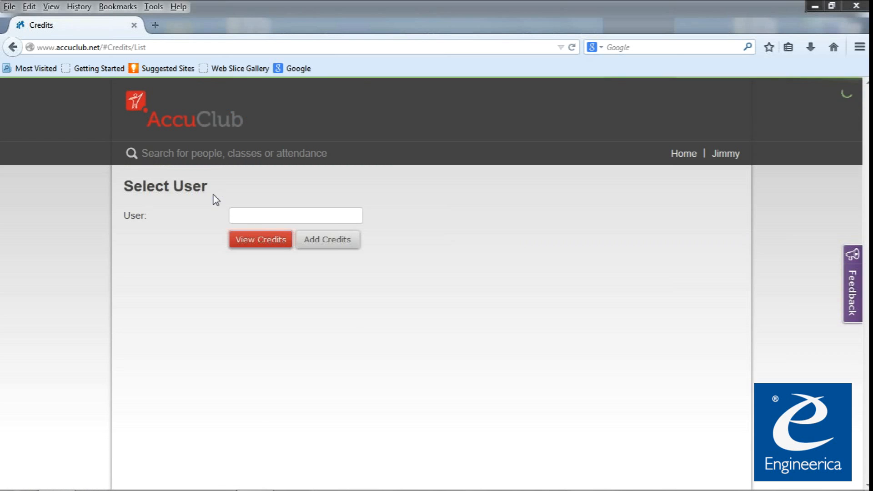
Open the chosen member's 30-credit entry (1 remaining) for editing.
{"action": "left_click", "coordinate": [255, 218]}
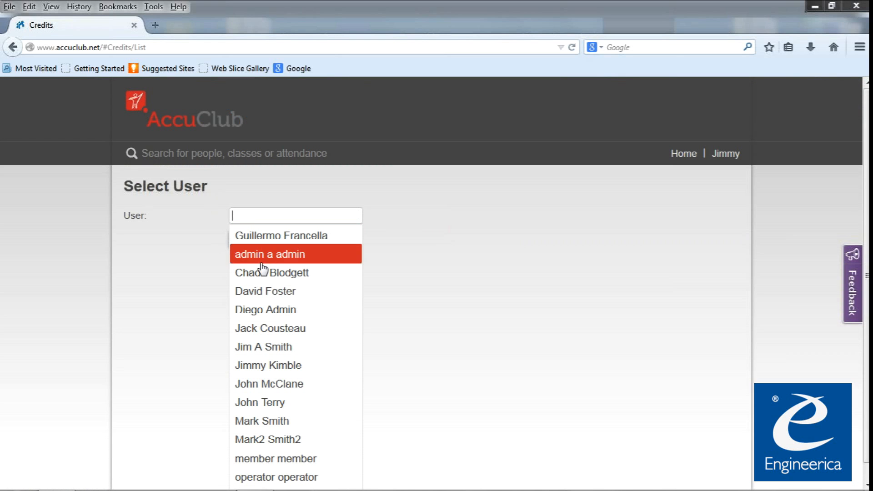
{"action": "left_click", "coordinate": [286, 237]}
{"action": "left_click", "coordinate": [282, 239]}
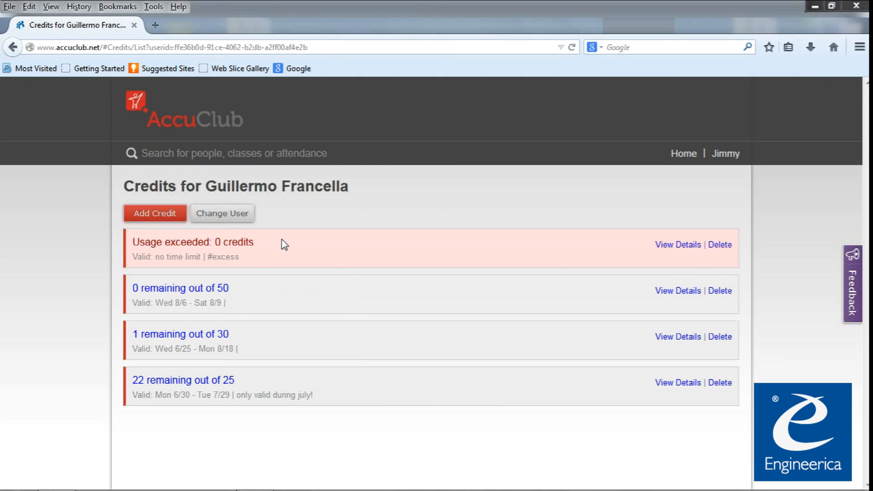
{"action": "left_click", "coordinate": [210, 337]}
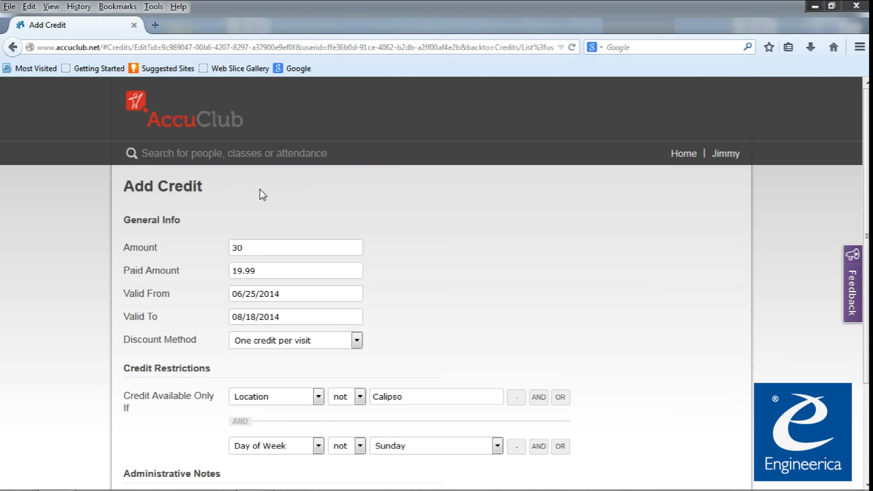
Add a third AND restriction to the credit: Event is YMCA.
{"action": "left_click", "coordinate": [538, 446]}
{"action": "scroll", "coordinate": [282, 477], "scroll_direction": "down", "scroll_amount": 3}
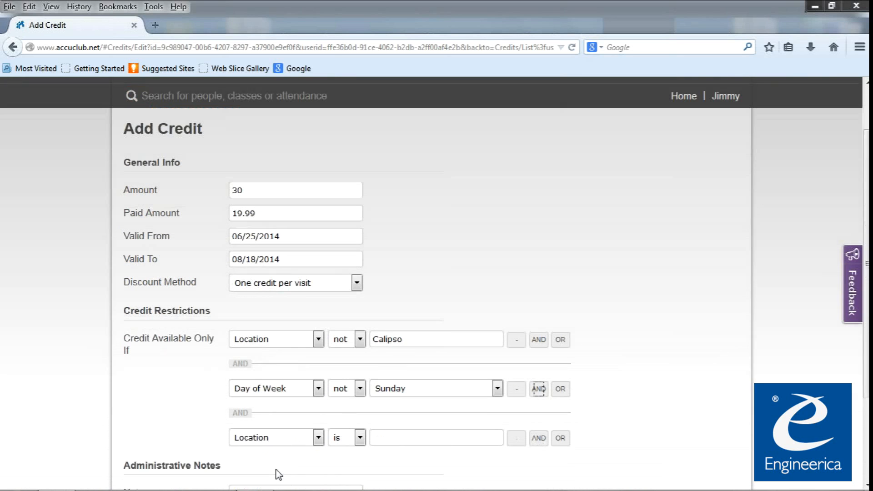
{"action": "left_click", "coordinate": [297, 427]}
{"action": "left_click", "coordinate": [269, 368]}
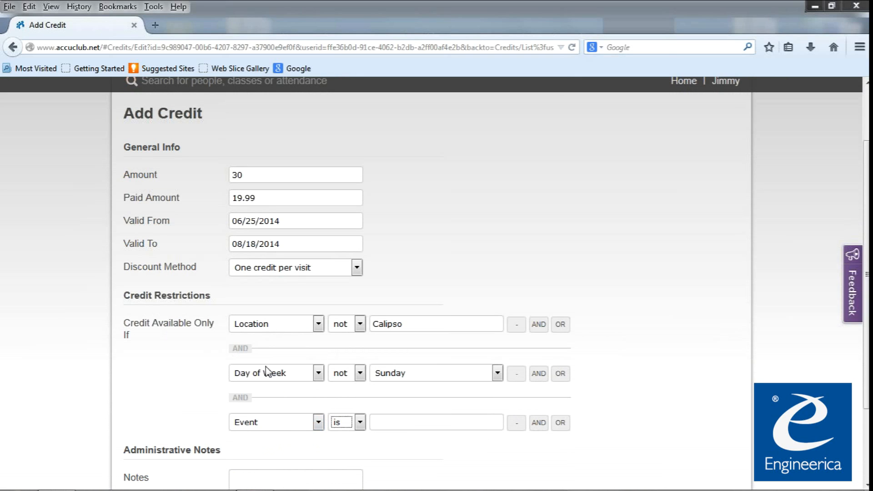
{"action": "left_click", "coordinate": [412, 423]}
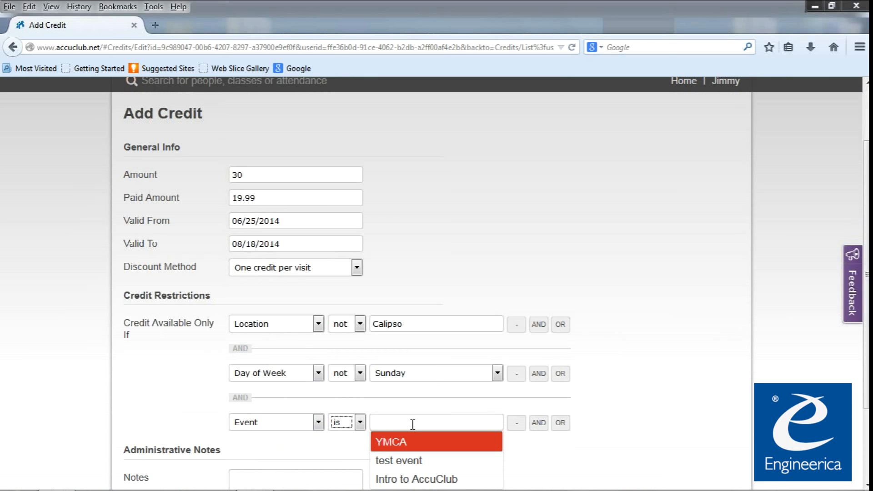
{"action": "left_click", "coordinate": [411, 442]}
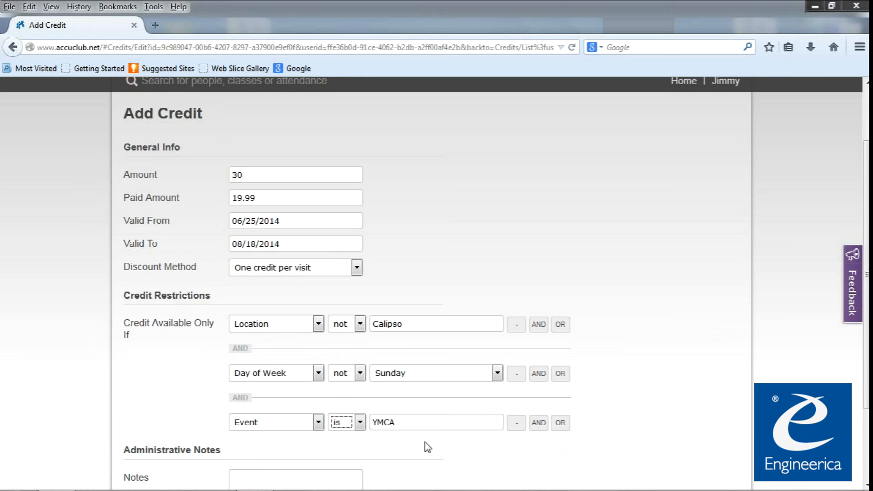
{"action": "scroll", "coordinate": [475, 450], "scroll_direction": "down", "scroll_amount": 4}
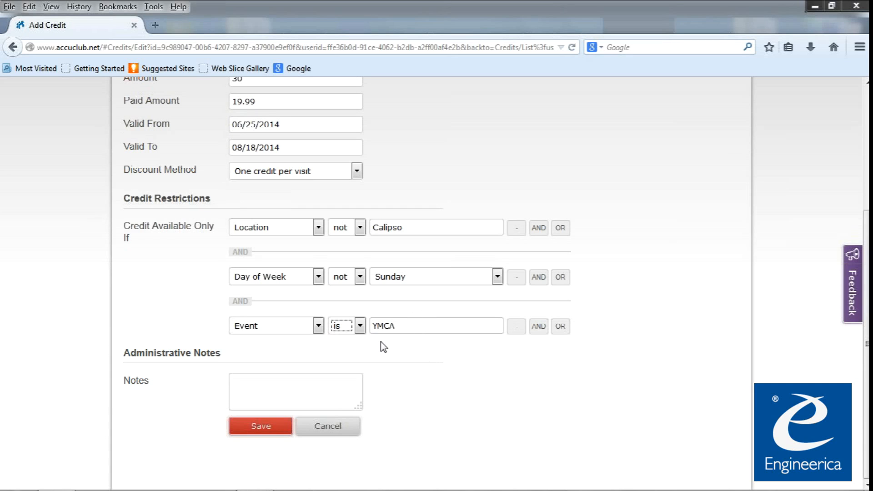
{"action": "left_click", "coordinate": [348, 327]}
Change the Event restriction to 'not' YMCA and save the credit.
{"action": "left_click", "coordinate": [342, 350]}
{"action": "left_click", "coordinate": [279, 429]}
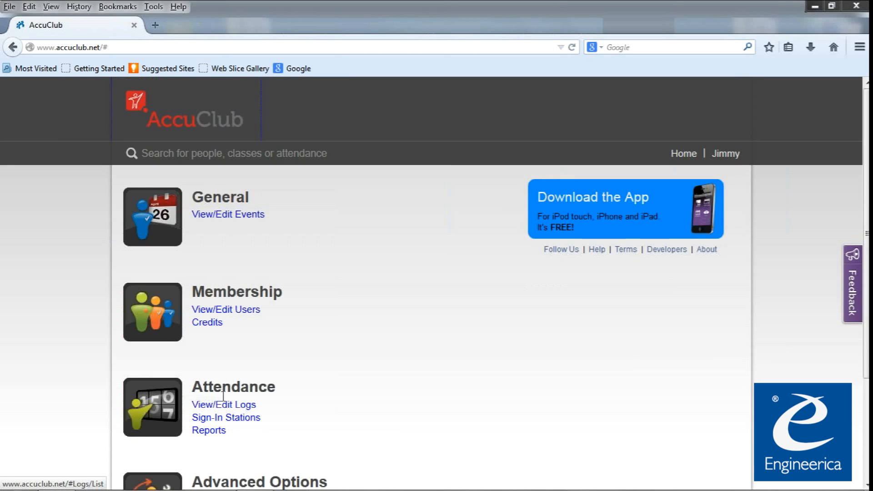
{"action": "left_click", "coordinate": [239, 404]}
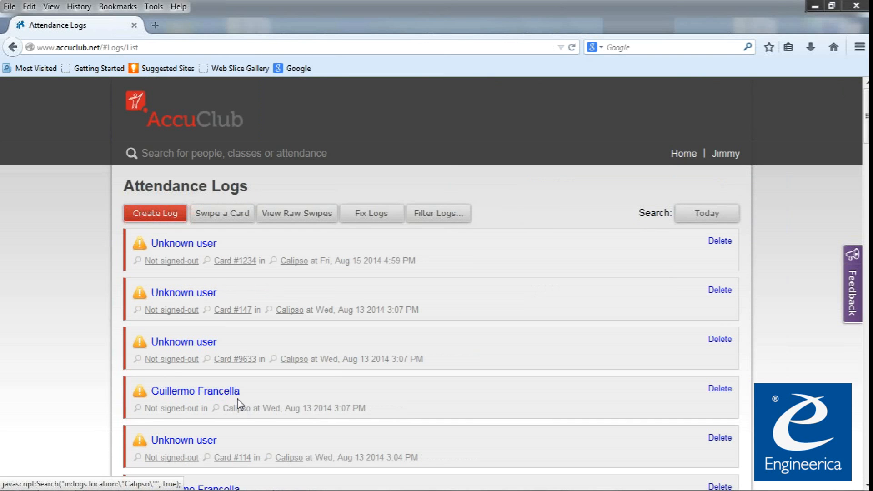
{"action": "left_click", "coordinate": [201, 246]}
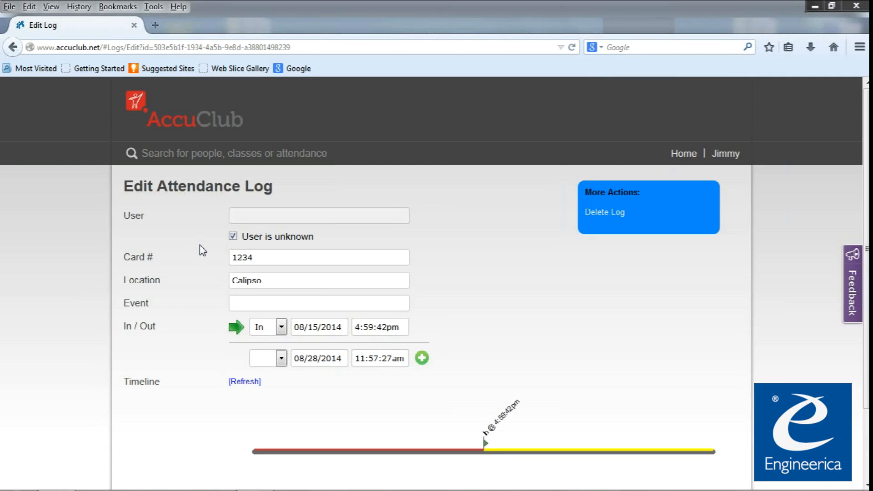
{"action": "left_click_drag", "start_coordinate": [290, 234], "coordinate": [225, 233]}
{"action": "left_click", "coordinate": [225, 233]}
{"action": "left_click", "coordinate": [232, 237]}
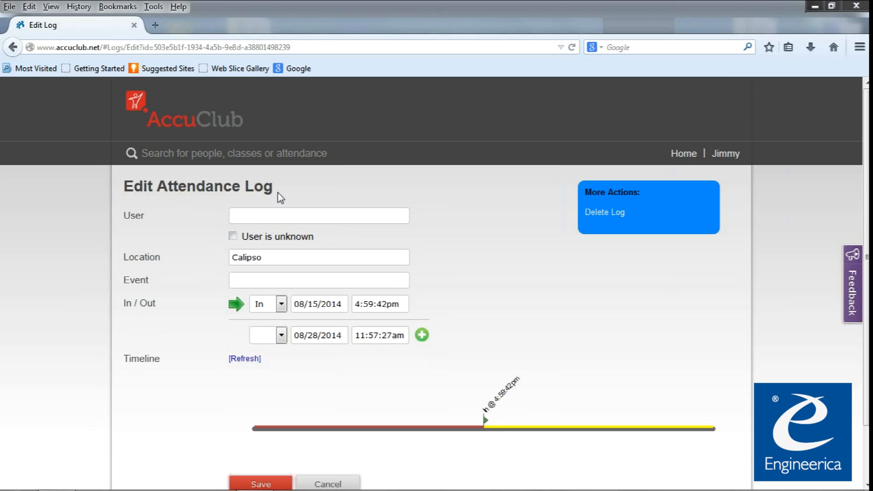
{"action": "left_click", "coordinate": [269, 236]}
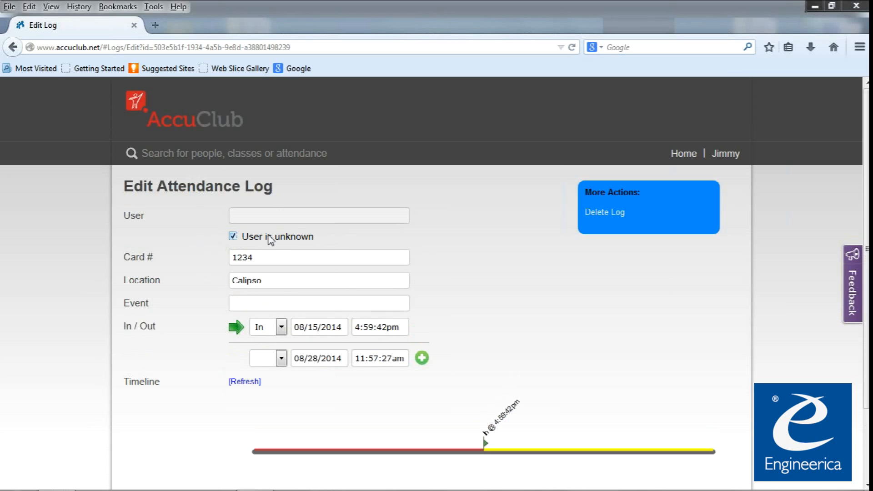
{"action": "left_click", "coordinate": [272, 256]}
{"action": "double_click", "coordinate": [266, 256]}
{"action": "left_click", "coordinate": [177, 264]}
{"action": "scroll", "coordinate": [248, 386], "scroll_direction": "down", "scroll_amount": 5}
{"action": "left_click", "coordinate": [327, 441]}
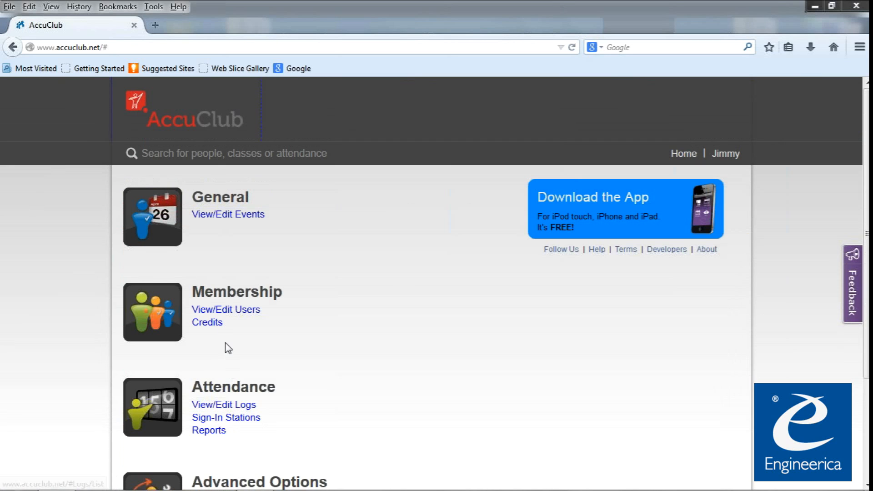
{"action": "left_click", "coordinate": [218, 431]}
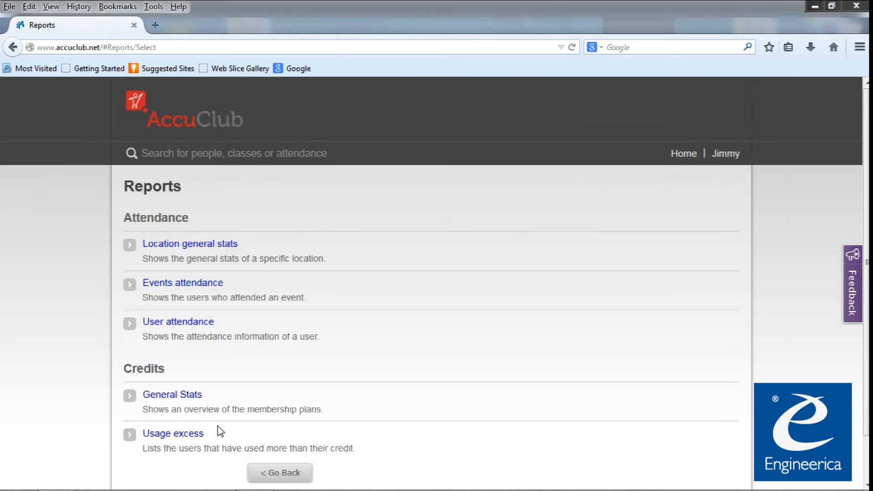
Generate the Location general stats report for Calipso and review its usage charts.
{"action": "left_click", "coordinate": [218, 245]}
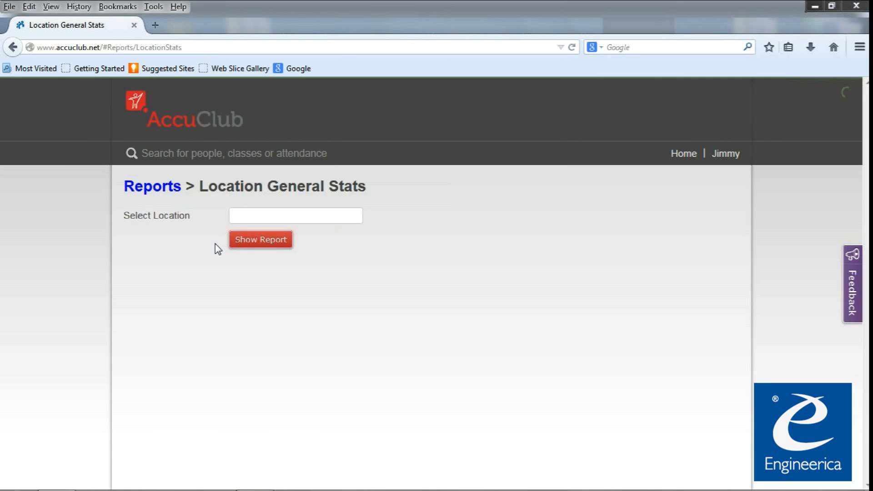
{"action": "left_click", "coordinate": [260, 220]}
{"action": "left_click", "coordinate": [257, 241]}
{"action": "left_click", "coordinate": [257, 244]}
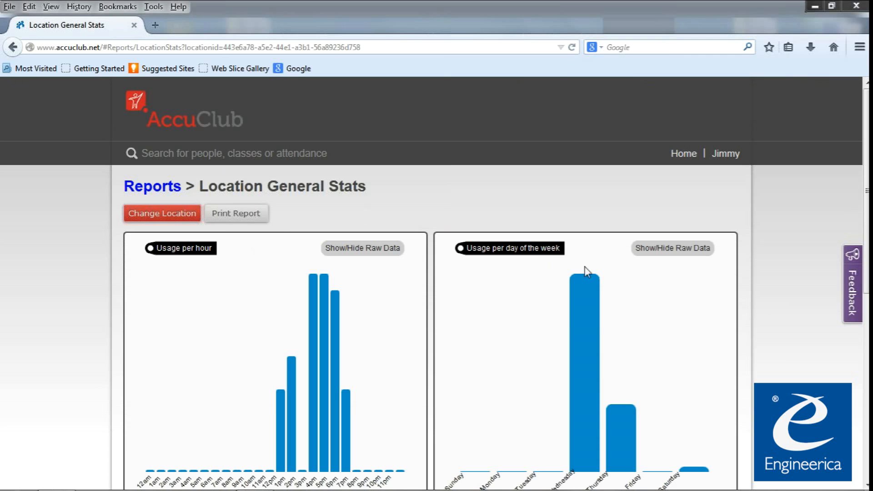
{"action": "scroll", "coordinate": [761, 312], "scroll_direction": "down", "scroll_amount": 5}
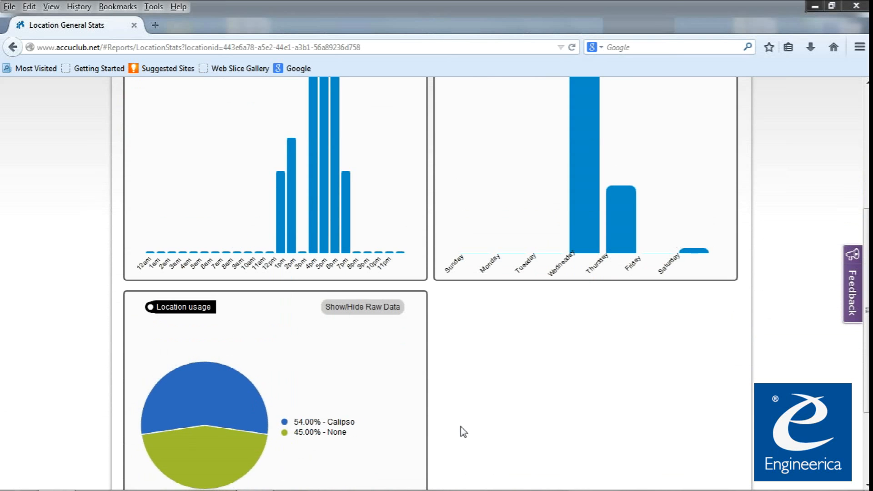
{"action": "scroll", "coordinate": [463, 431], "scroll_direction": "up", "scroll_amount": 5}
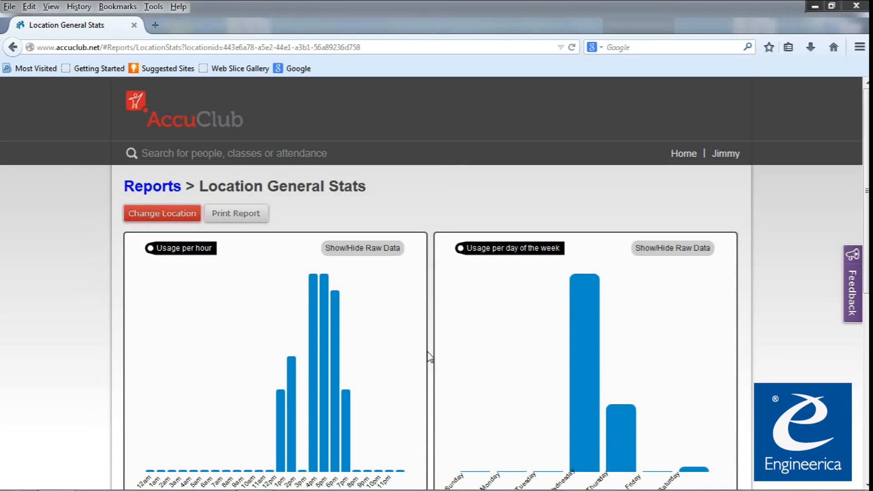
{"action": "mouse_move", "coordinate": [483, 334]}
{"action": "left_click", "coordinate": [155, 187]}
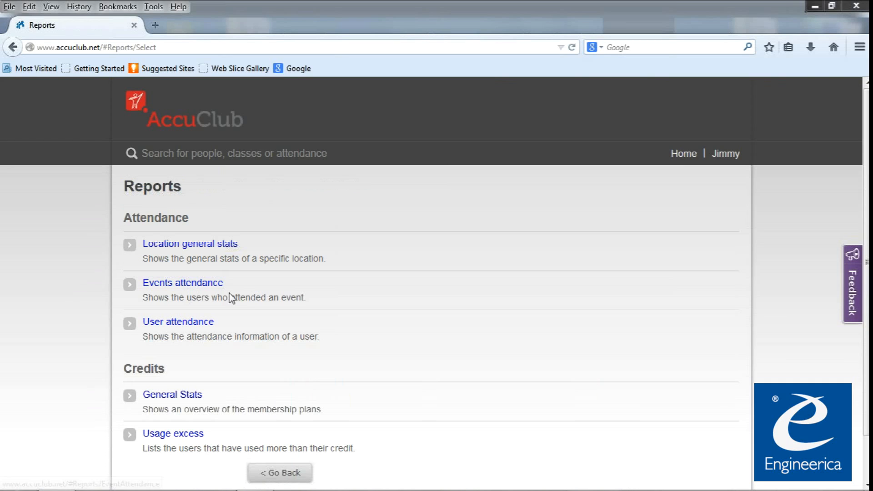
{"action": "left_click", "coordinate": [187, 288]}
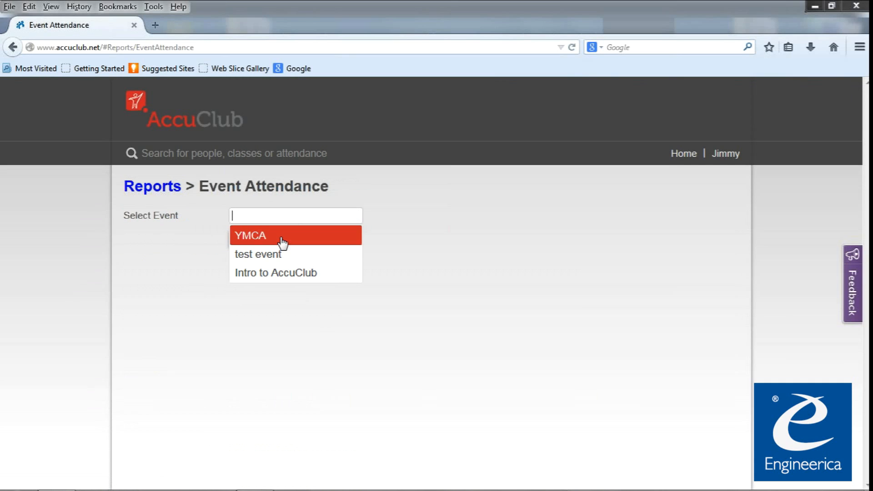
{"action": "left_click", "coordinate": [282, 236]}
{"action": "key", "text": "BackSpace"}
{"action": "key", "text": "BackSpace"}
{"action": "key", "text": "BackSpace"}
{"action": "key", "text": "BackSpace"}
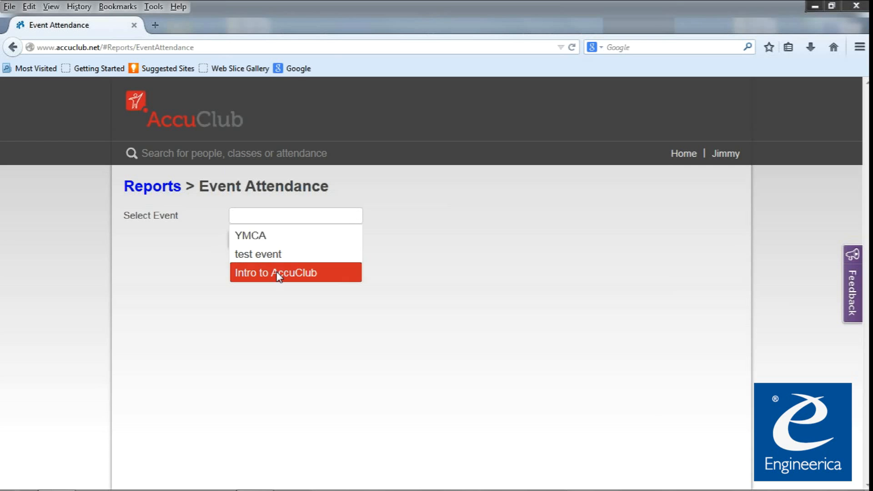
{"action": "left_click", "coordinate": [278, 272]}
{"action": "left_click", "coordinate": [279, 241]}
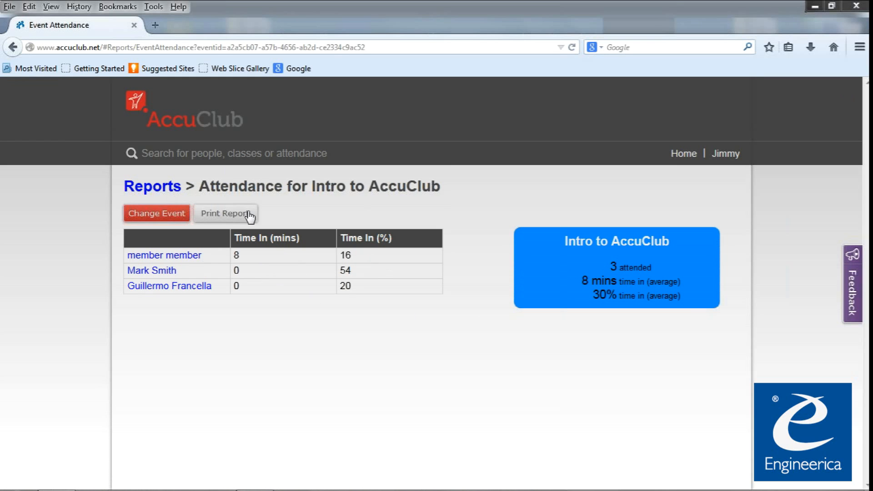
{"action": "left_click", "coordinate": [160, 185]}
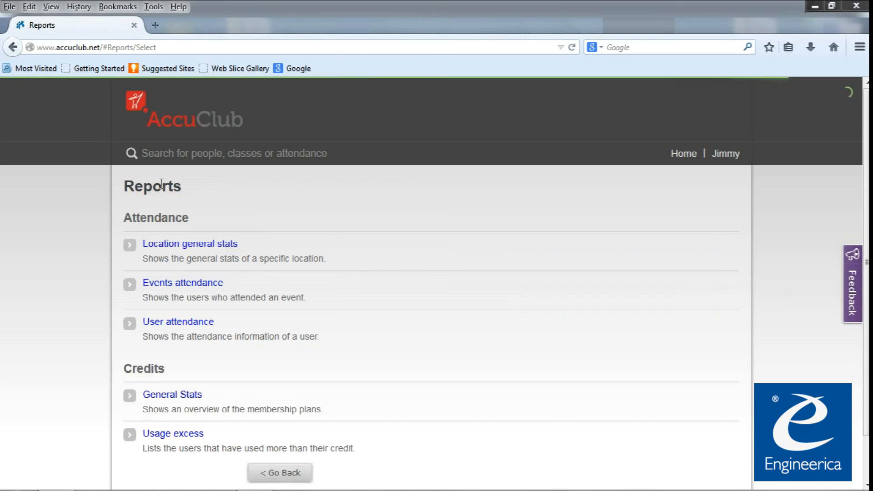
Run the User attendance report for a selected member, showing Intro to AccuClub at 20%.
{"action": "left_click", "coordinate": [175, 325]}
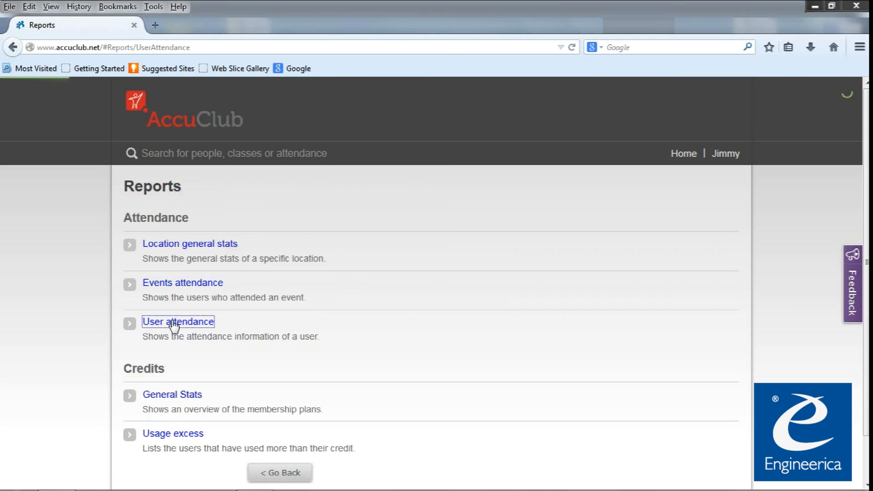
{"action": "left_click", "coordinate": [261, 218]}
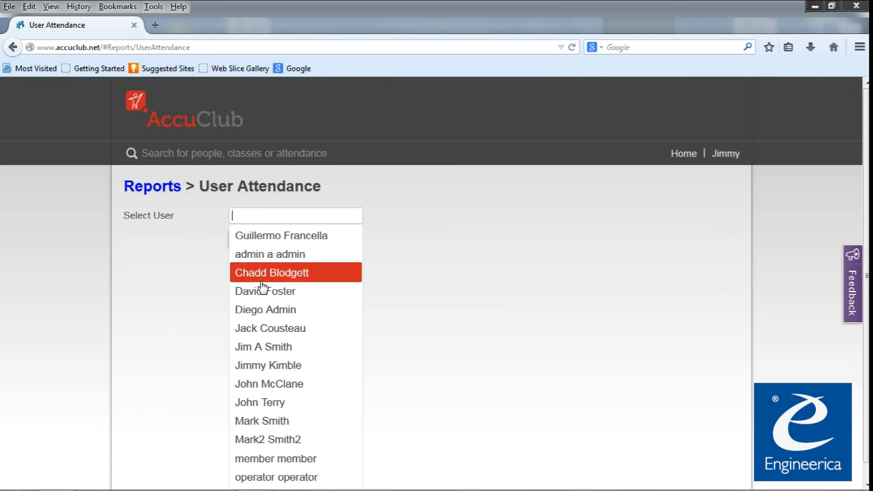
{"action": "left_click", "coordinate": [290, 239]}
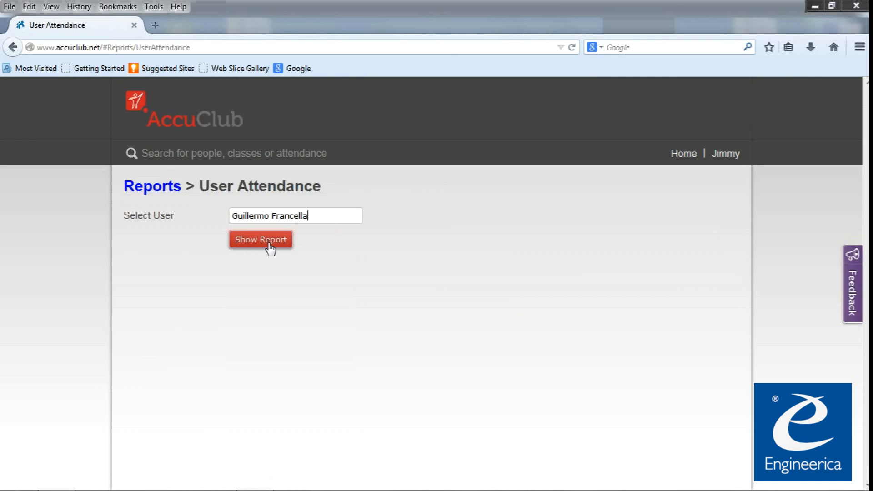
{"action": "left_click", "coordinate": [269, 243]}
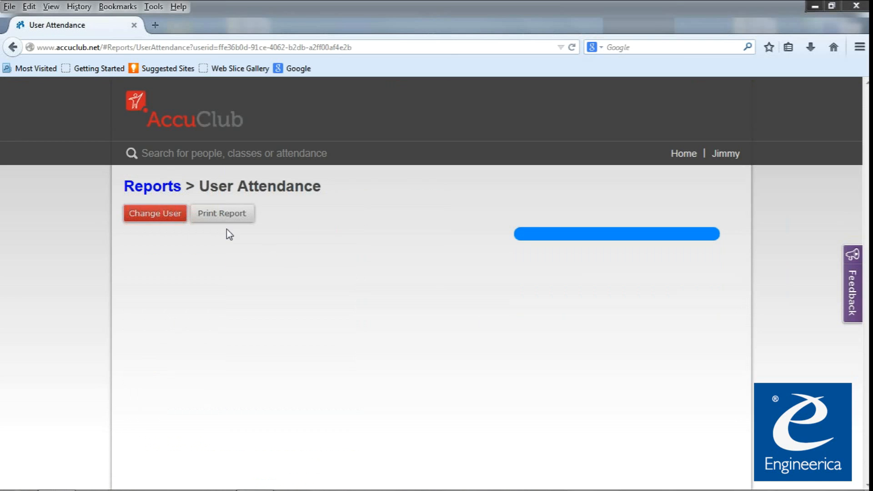
{"action": "left_click", "coordinate": [175, 187]}
{"action": "left_click", "coordinate": [181, 394]}
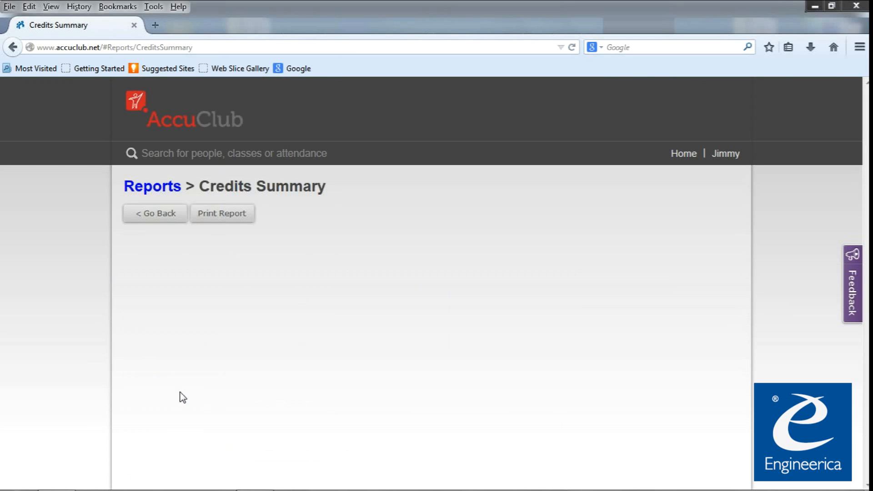
{"action": "scroll", "coordinate": [312, 395], "scroll_direction": "down", "scroll_amount": 2}
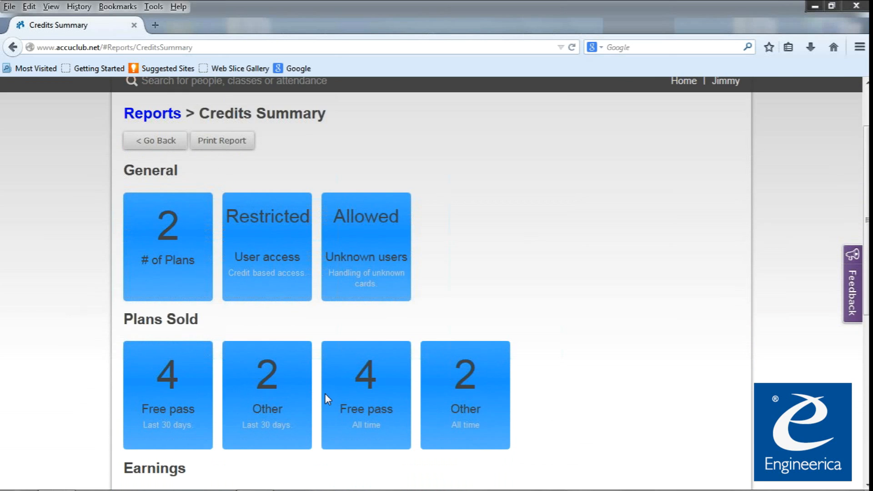
{"action": "scroll", "coordinate": [318, 396], "scroll_direction": "down", "scroll_amount": 2}
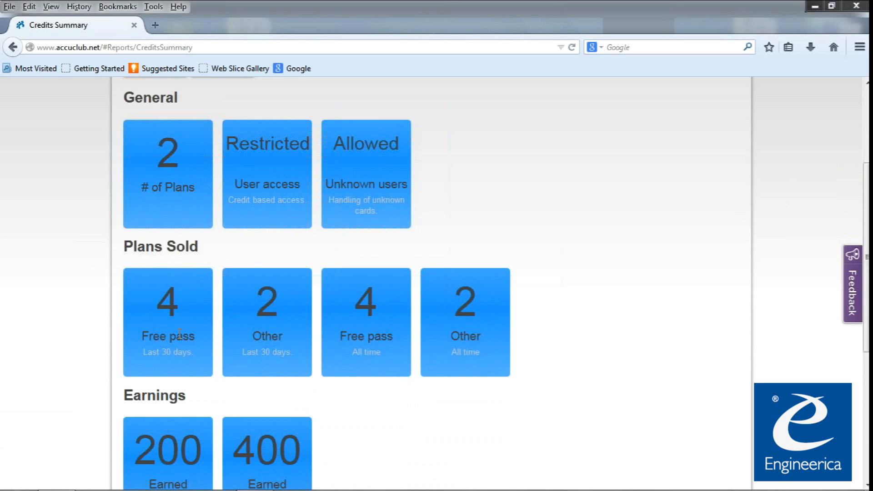
{"action": "left_click_drag", "start_coordinate": [172, 338], "coordinate": [196, 338]}
{"action": "left_click", "coordinate": [164, 349]}
{"action": "left_click_drag", "start_coordinate": [296, 353], "coordinate": [252, 322]}
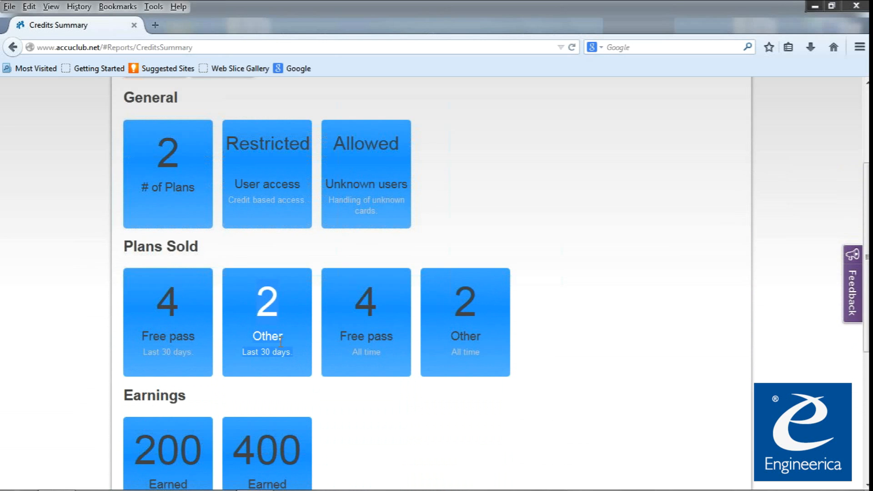
{"action": "scroll", "coordinate": [278, 350], "scroll_direction": "down", "scroll_amount": 5}
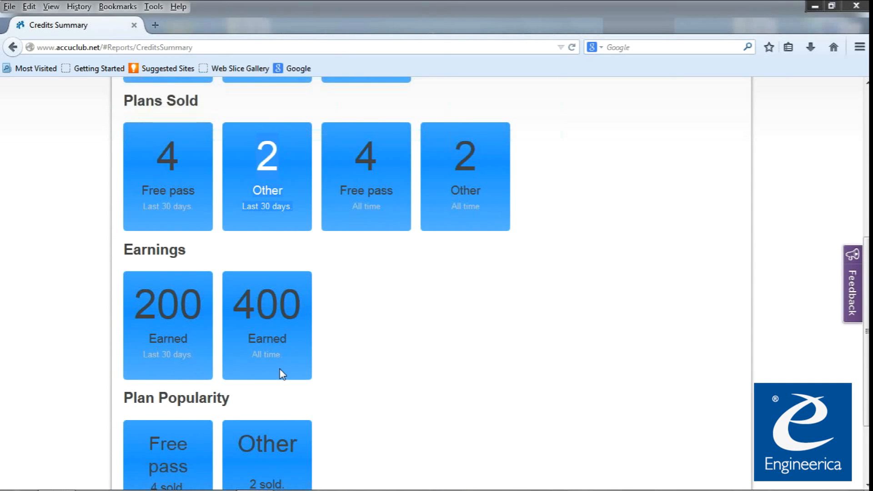
{"action": "scroll", "coordinate": [280, 382], "scroll_direction": "down", "scroll_amount": 4}
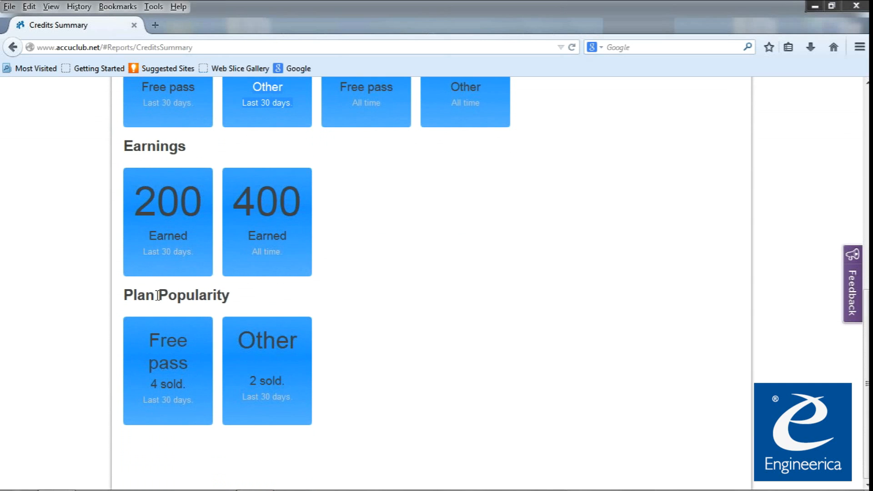
{"action": "left_click_drag", "start_coordinate": [169, 341], "coordinate": [189, 366]}
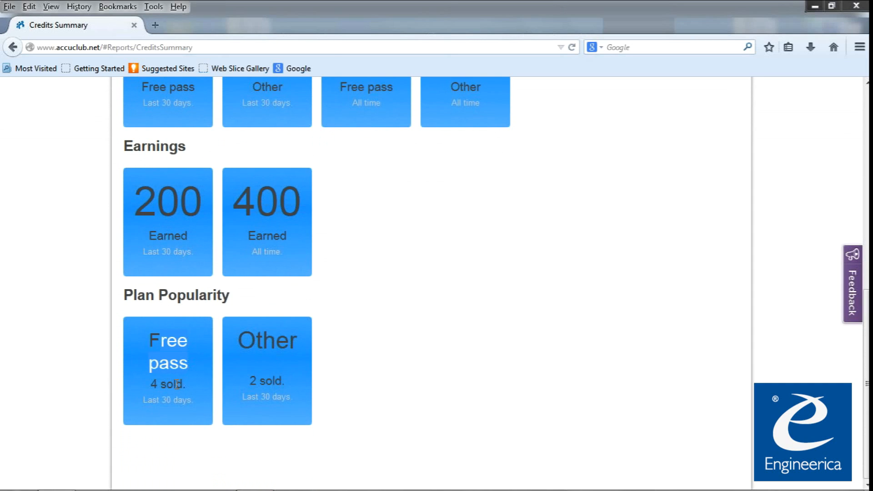
{"action": "left_click", "coordinate": [303, 386]}
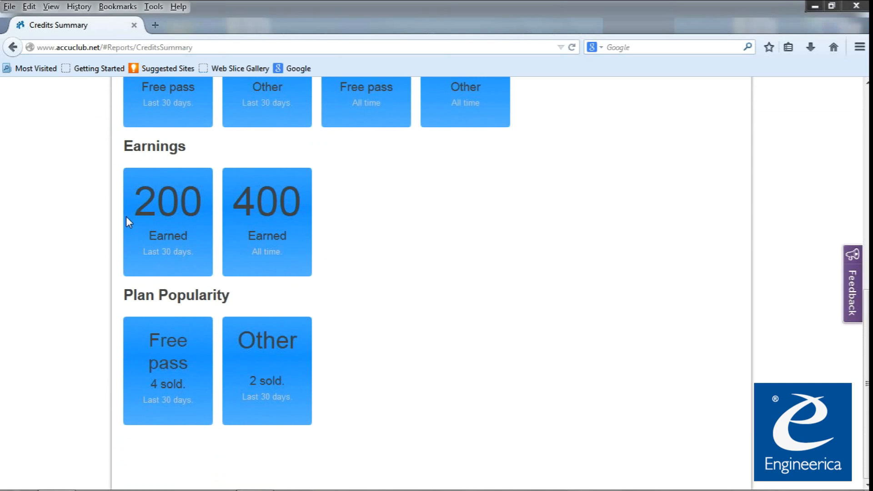
Highlight the User access Restricted and unknown cards Allowed descriptions on the General tiles.
{"action": "scroll", "coordinate": [203, 255], "scroll_direction": "up", "scroll_amount": 8}
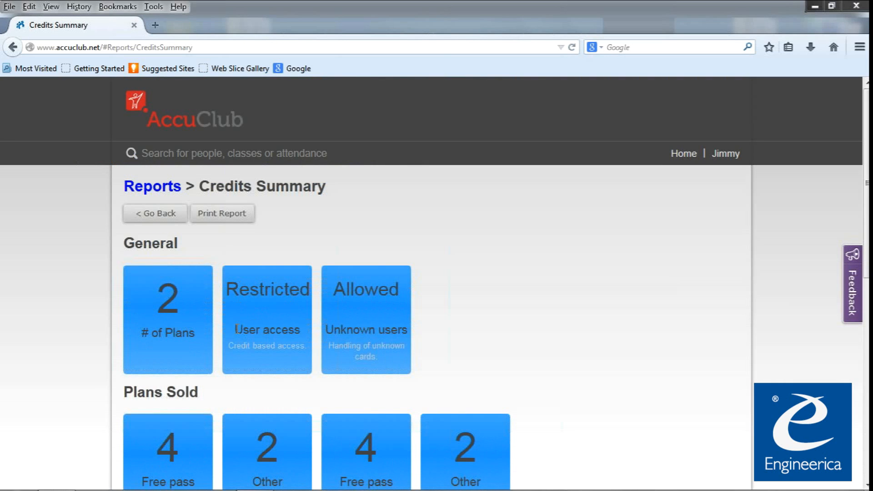
{"action": "left_click_drag", "start_coordinate": [236, 329], "coordinate": [290, 331]}
{"action": "left_click_drag", "start_coordinate": [226, 285], "coordinate": [310, 289]}
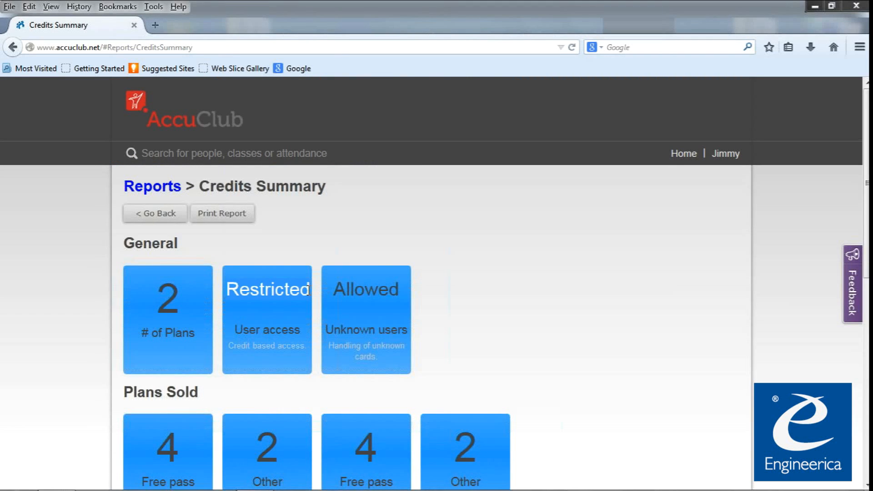
{"action": "left_click_drag", "start_coordinate": [229, 345], "coordinate": [304, 344]}
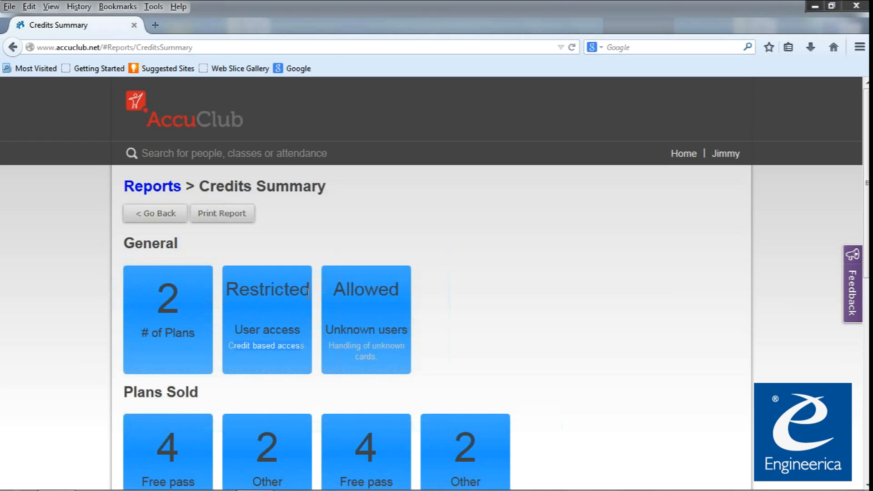
{"action": "left_click_drag", "start_coordinate": [345, 291], "coordinate": [388, 331]}
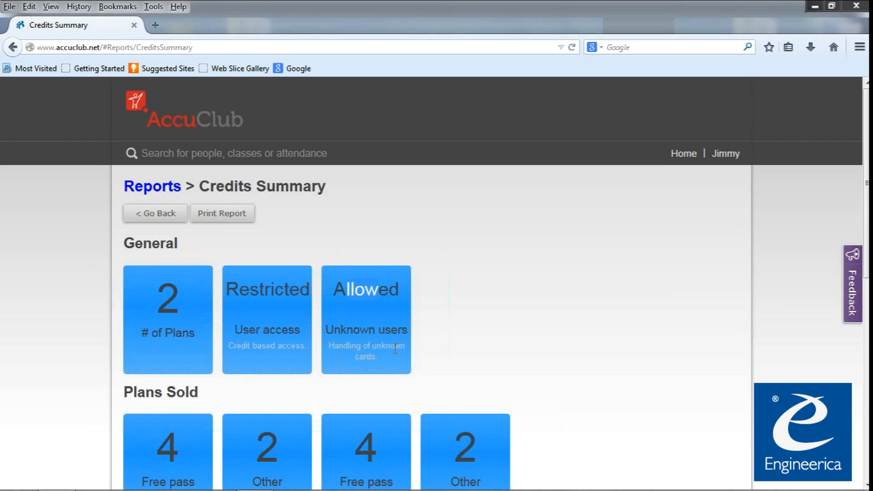
{"action": "left_click_drag", "start_coordinate": [332, 345], "coordinate": [395, 353]}
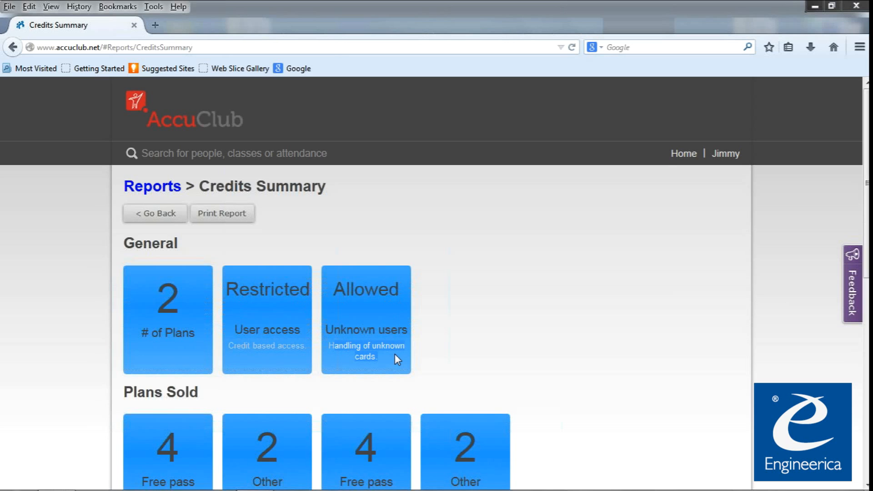
{"action": "left_click", "coordinate": [163, 193]}
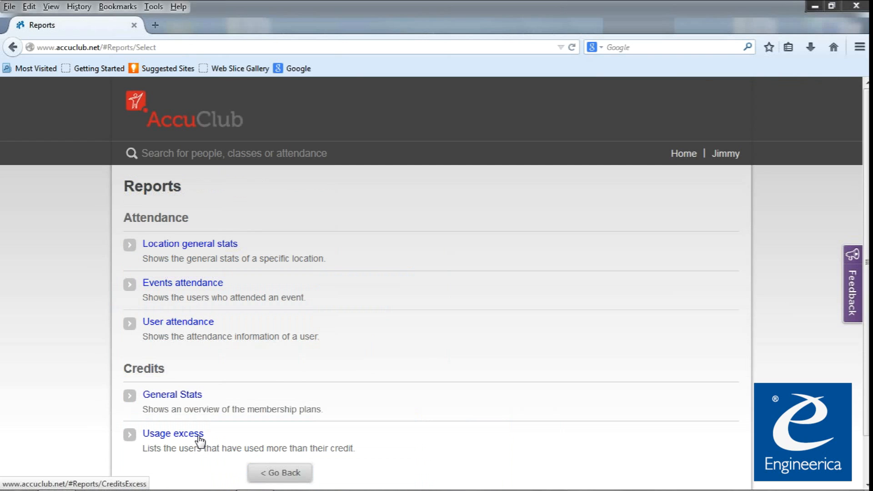
View the credits General Stats report, then highlight the Credits Excess report title.
{"action": "left_click", "coordinate": [197, 395]}
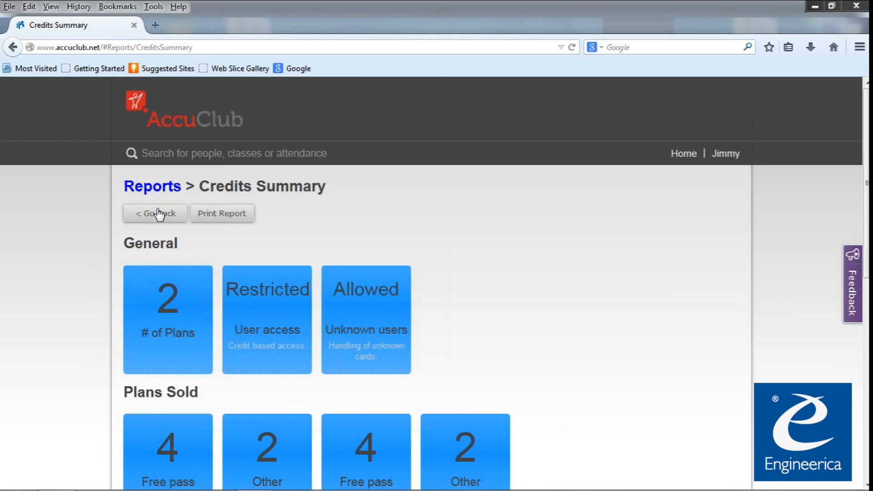
{"action": "left_click", "coordinate": [154, 187]}
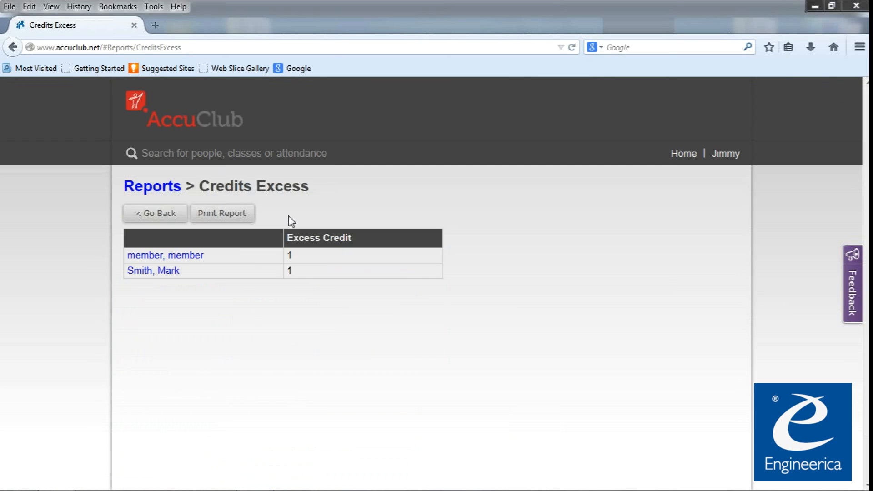
{"action": "left_click_drag", "start_coordinate": [320, 193], "coordinate": [201, 186]}
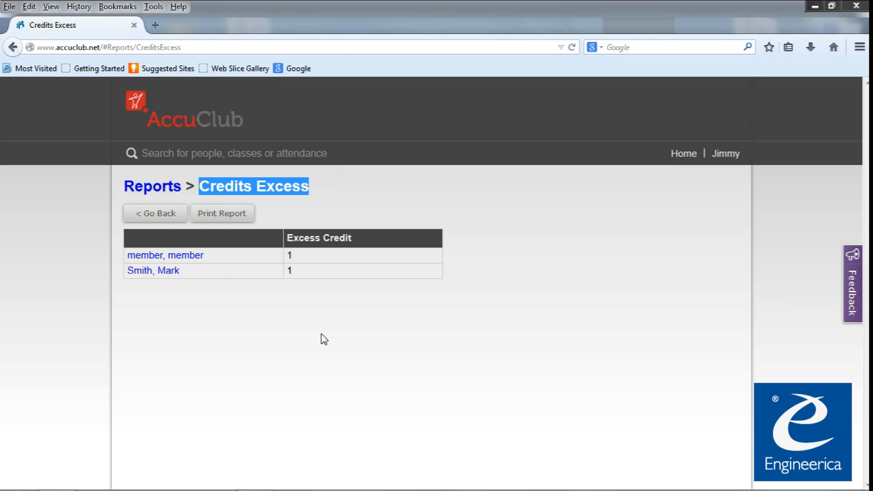
{"action": "left_click", "coordinate": [323, 339]}
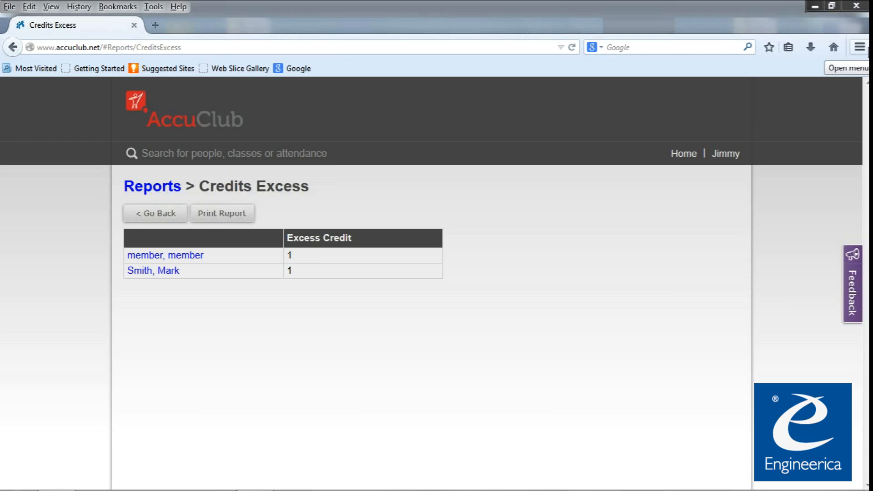
Visit the data Export page under Advanced Options and come back to the home page.
{"action": "left_click", "coordinate": [133, 125]}
{"action": "scroll", "coordinate": [344, 407], "scroll_direction": "down", "scroll_amount": 3}
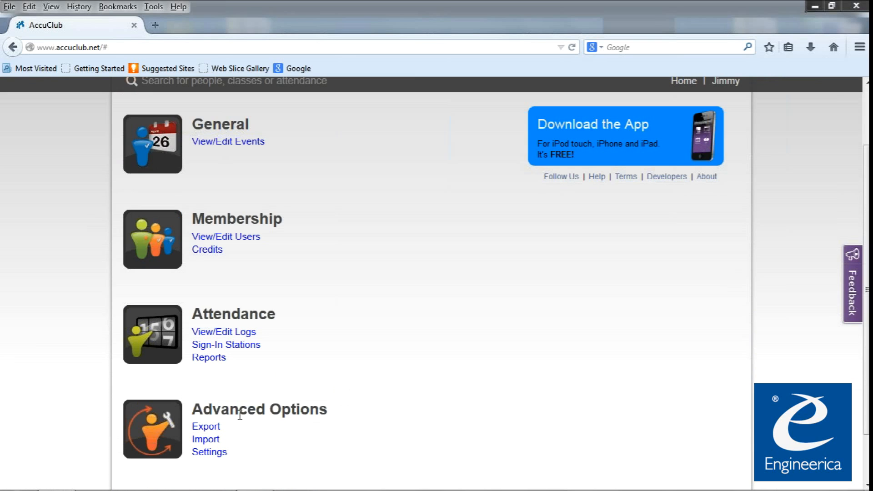
{"action": "left_click", "coordinate": [207, 429]}
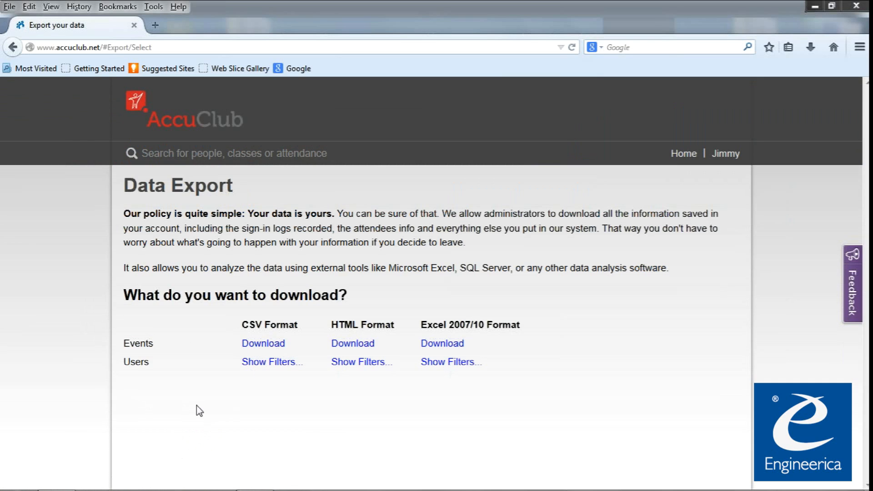
{"action": "left_click", "coordinate": [17, 53]}
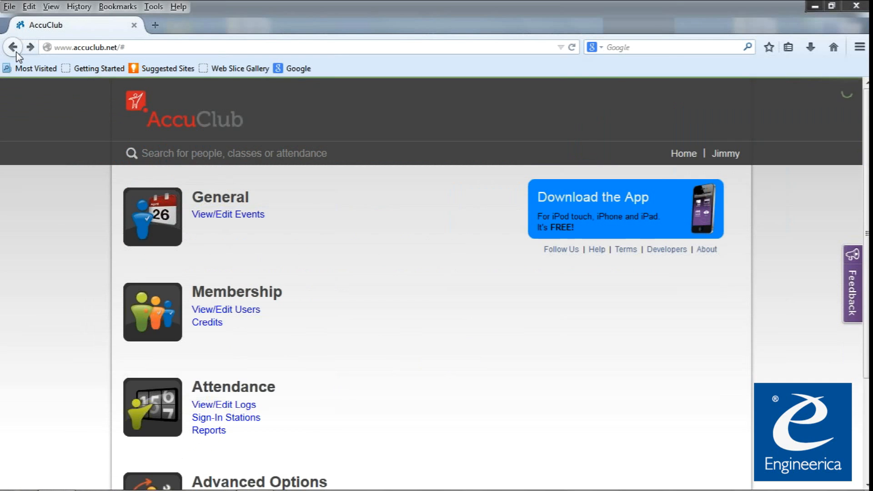
{"action": "scroll", "coordinate": [298, 435], "scroll_direction": "down", "scroll_amount": 3}
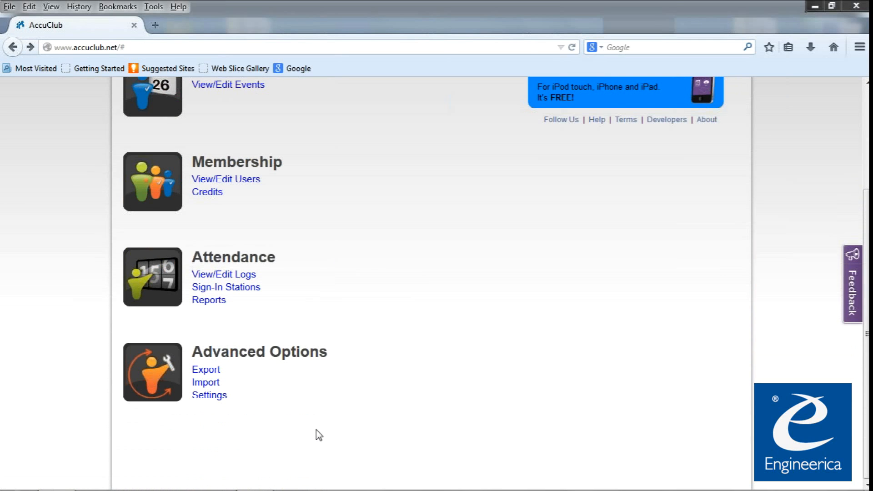
{"action": "left_click", "coordinate": [209, 385]}
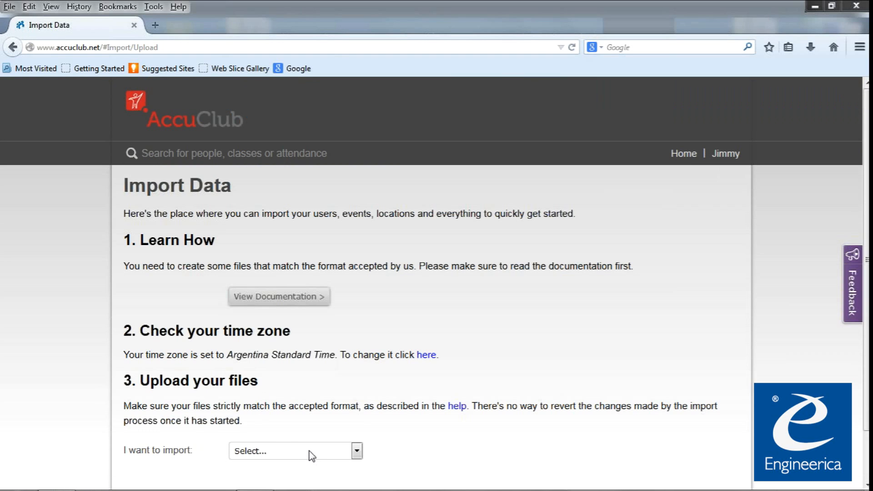
Choose Users: Operator as the kind of data to import on Import Data.
{"action": "left_click", "coordinate": [310, 452]}
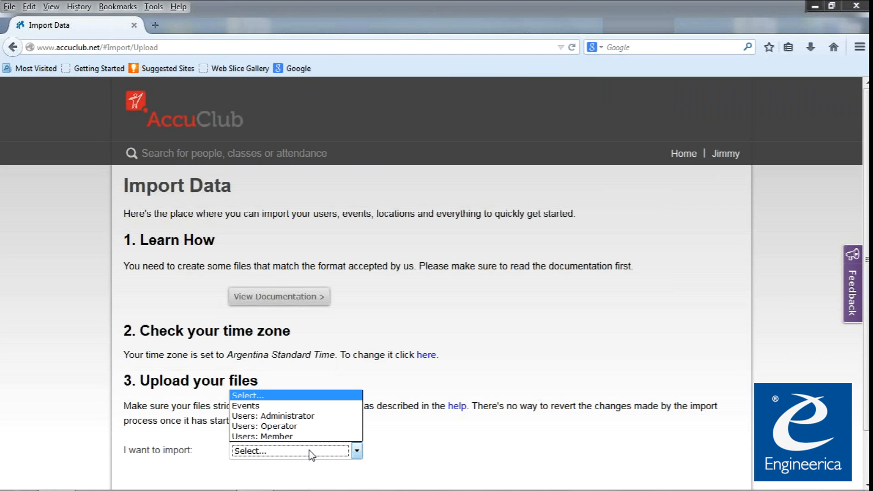
{"action": "left_click", "coordinate": [294, 427]}
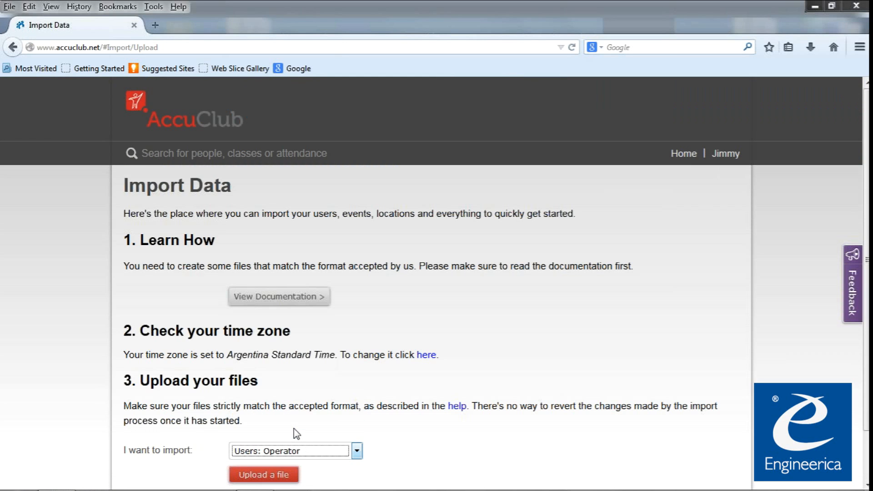
{"action": "scroll", "coordinate": [410, 431], "scroll_direction": "down", "scroll_amount": 2}
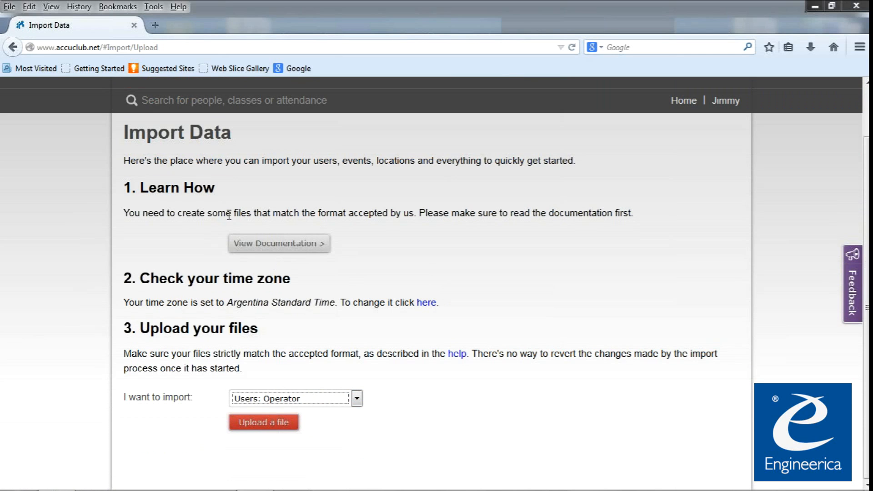
{"action": "left_click", "coordinate": [201, 178]}
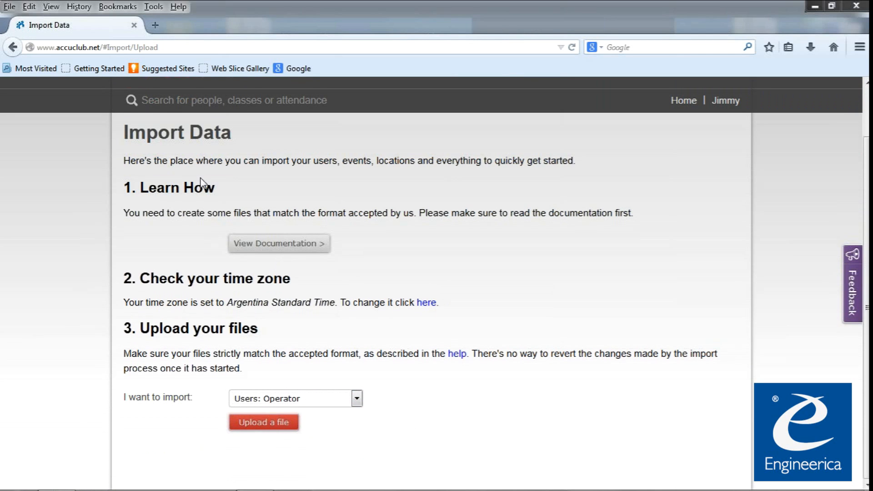
{"action": "scroll", "coordinate": [200, 181], "scroll_direction": "up", "scroll_amount": 2}
{"action": "left_click", "coordinate": [202, 124]}
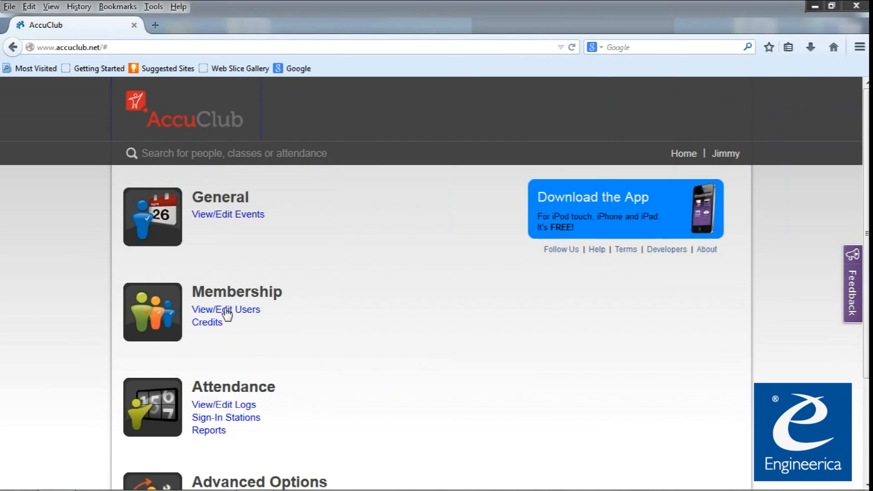
Save the Calipso location sign-in station and install it on this computer.
{"action": "left_click", "coordinate": [236, 423]}
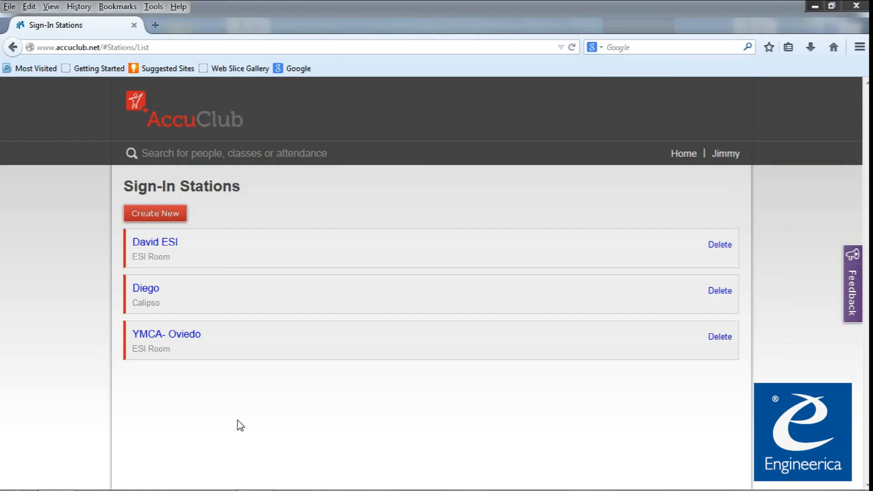
{"action": "left_click", "coordinate": [150, 288]}
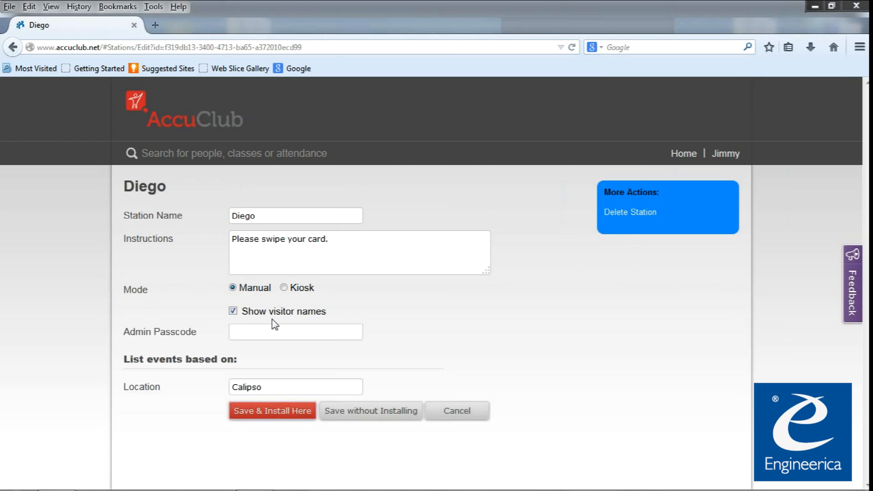
{"action": "mouse_move", "coordinate": [349, 334]}
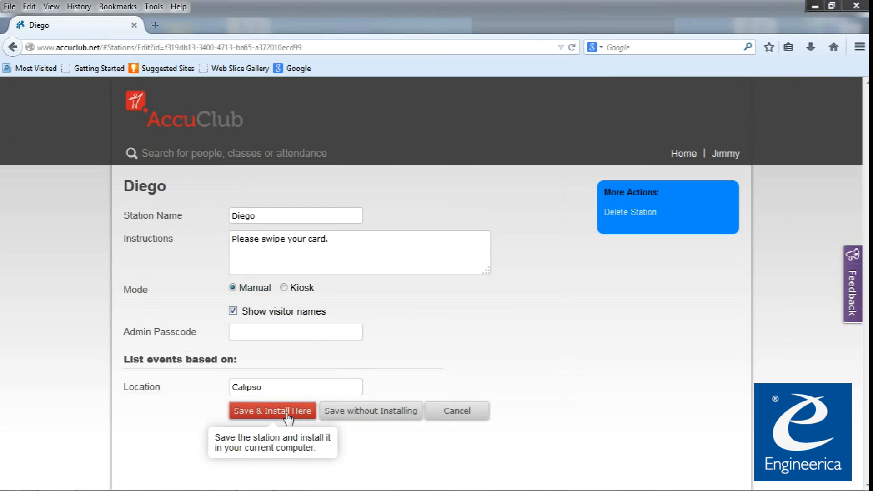
{"action": "left_click", "coordinate": [267, 414]}
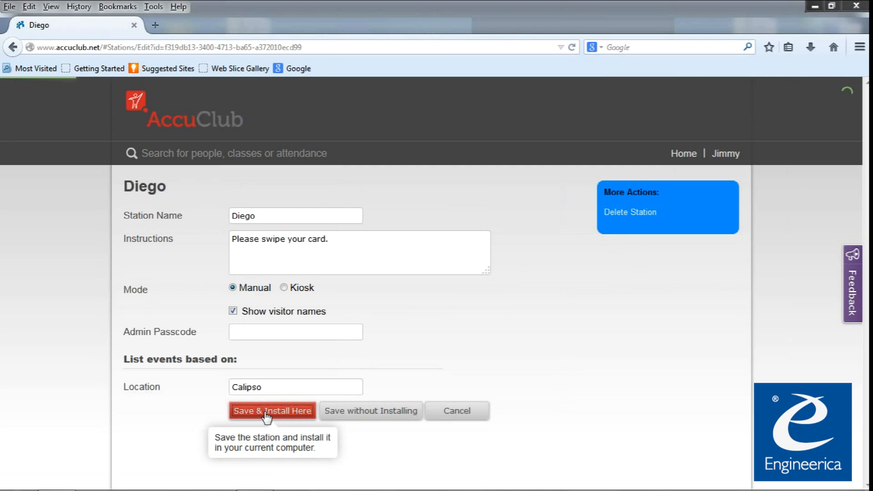
{"action": "left_click", "coordinate": [721, 155]}
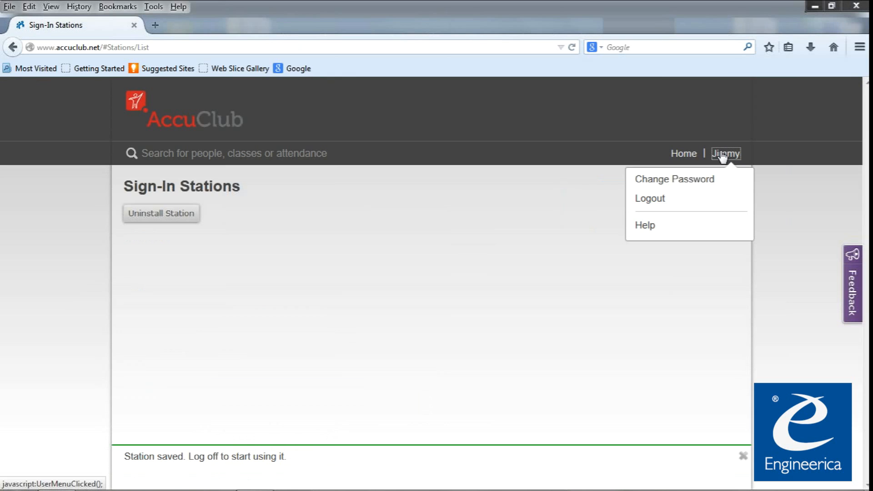
Log out, then sign two members in at the station by entering their card numbers.
{"action": "left_click", "coordinate": [662, 202]}
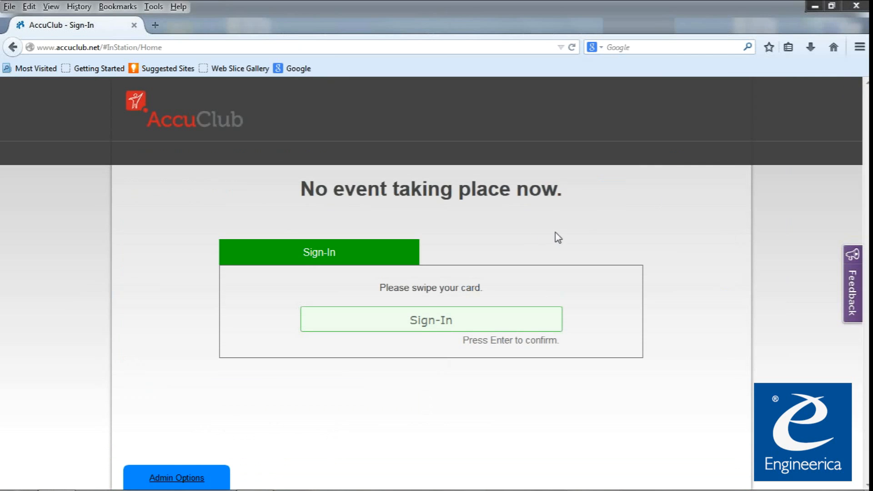
{"action": "type", "text": "789"}
{"action": "key", "text": "Return"}
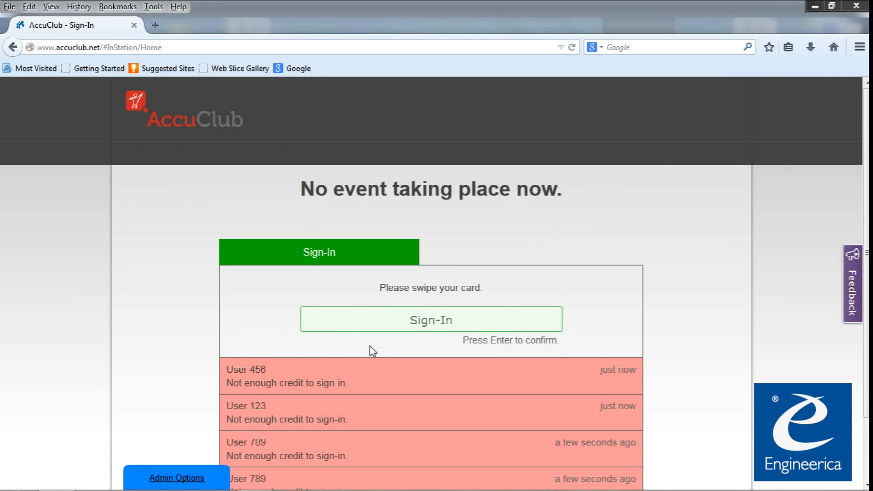
{"action": "type", "text": "444444444"}
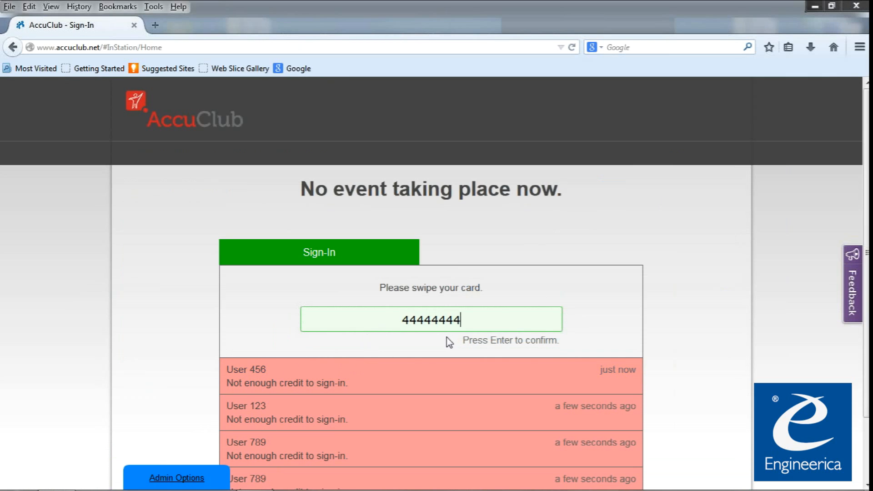
{"action": "key", "text": "Return"}
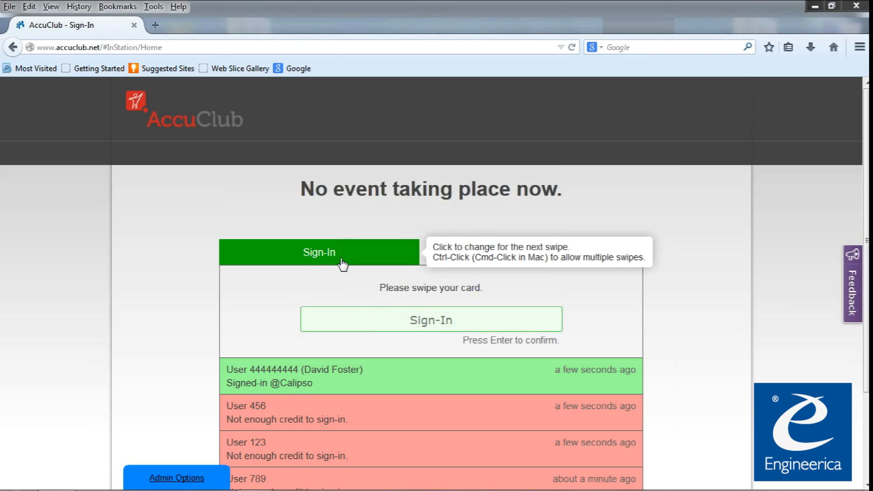
{"action": "left_click_drag", "start_coordinate": [316, 188], "coordinate": [533, 184]}
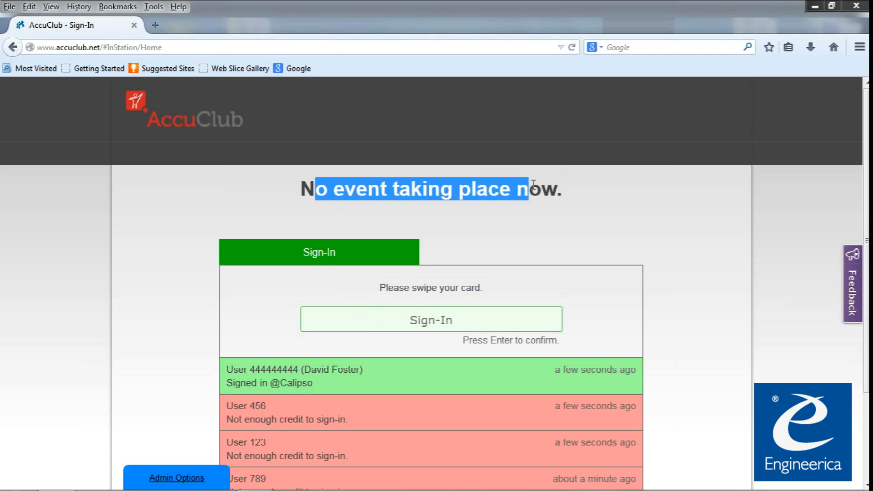
{"action": "left_click", "coordinate": [533, 183]}
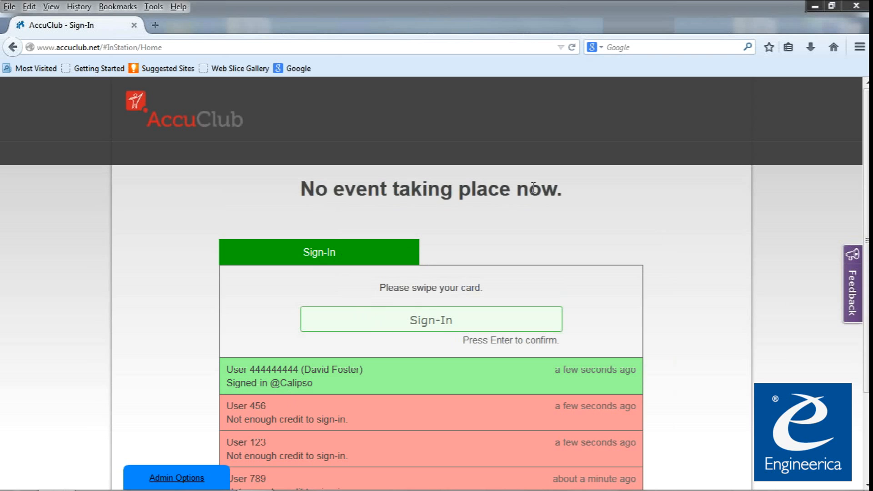
Switch the station to Sign-Out and sign out three members by entering their card numbers.
{"action": "left_click", "coordinate": [330, 262]}
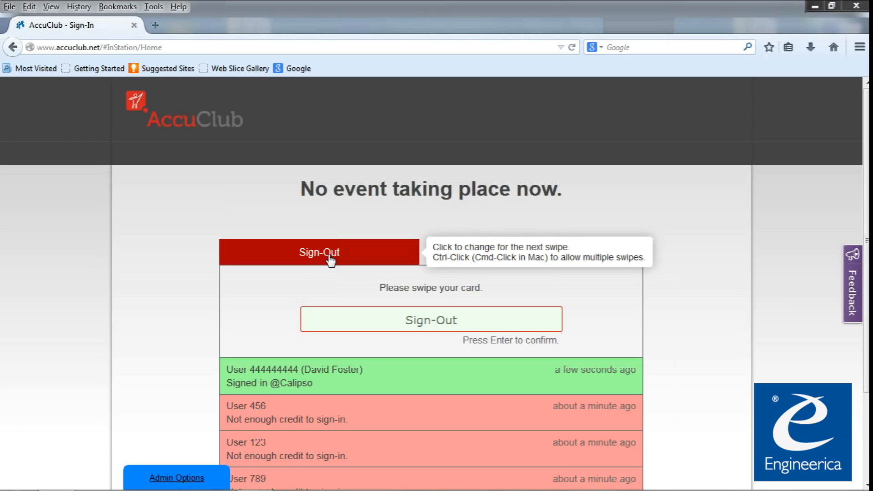
{"action": "type", "text": "4444444"}
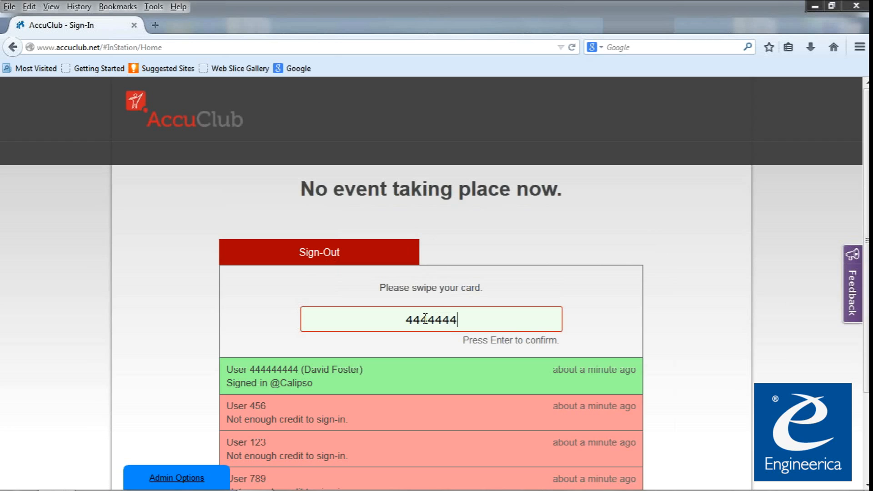
{"action": "type", "text": "4"}
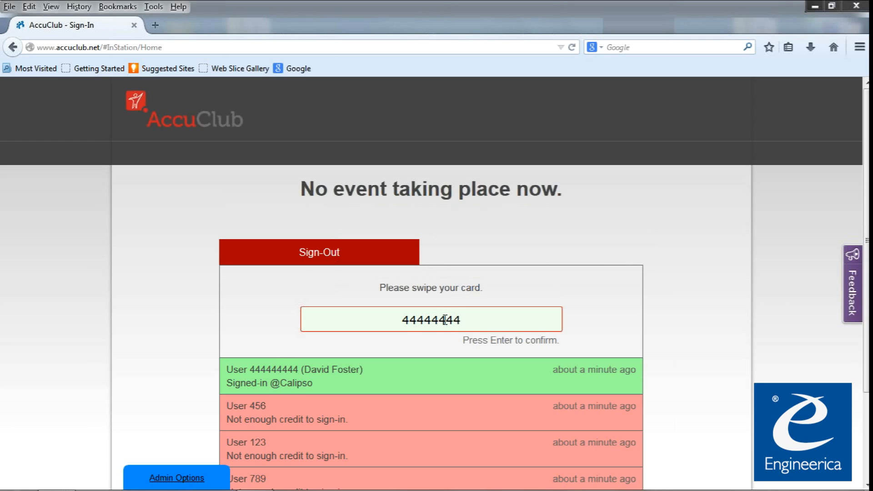
{"action": "type", "text": "4"}
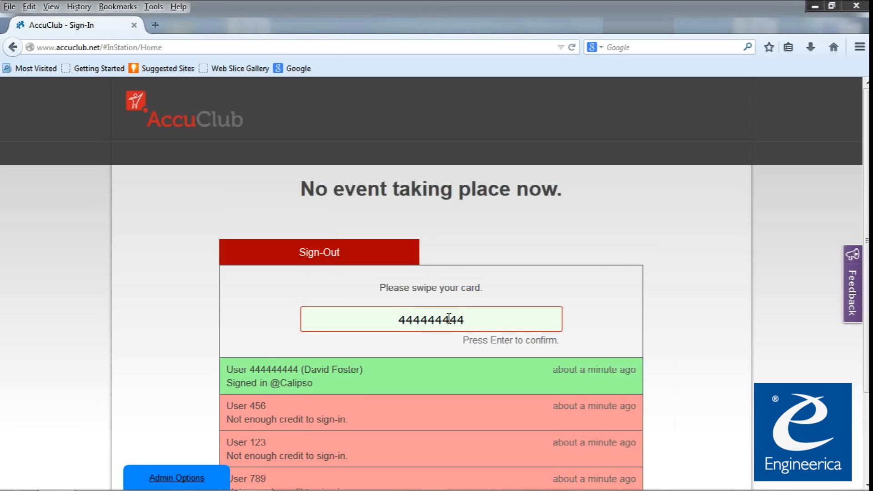
{"action": "key", "text": "Return"}
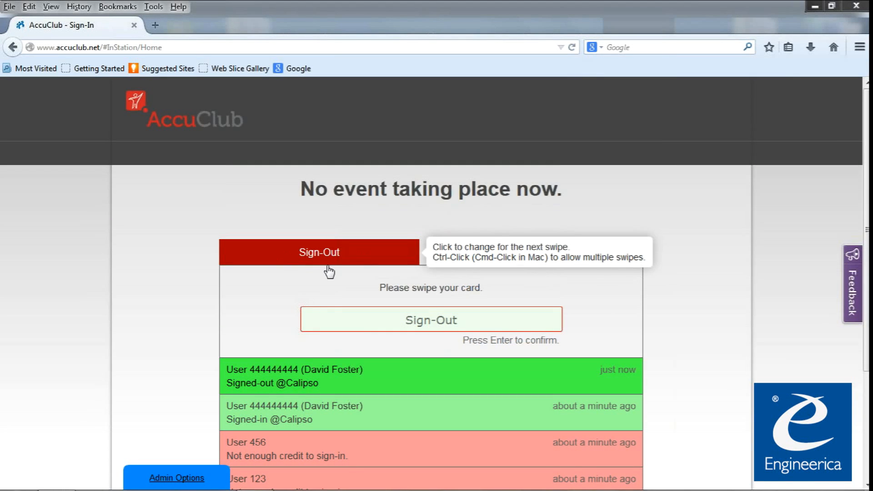
{"action": "type", "text": "789"}
{"action": "key", "text": "Return"}
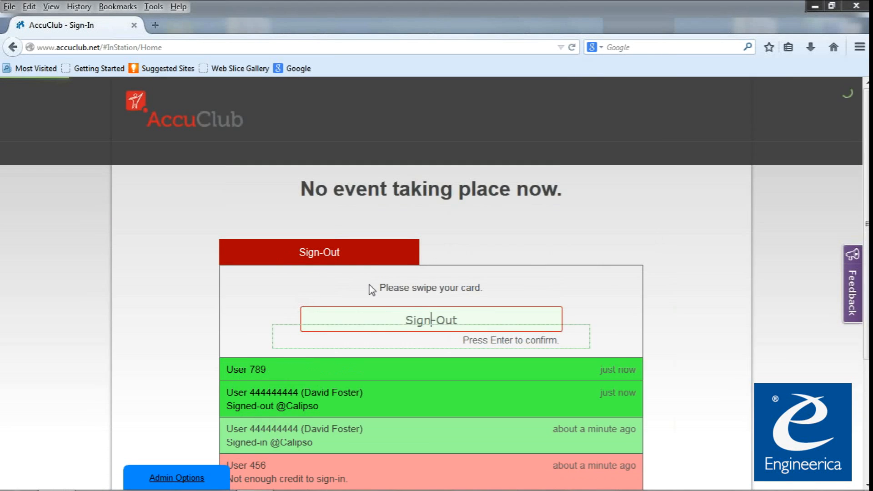
{"action": "left_click", "coordinate": [335, 254]}
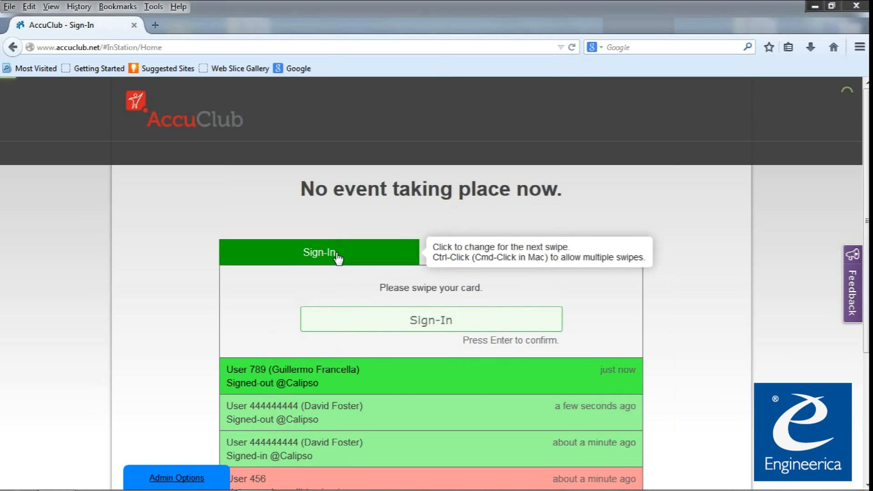
{"action": "left_click", "coordinate": [338, 258]}
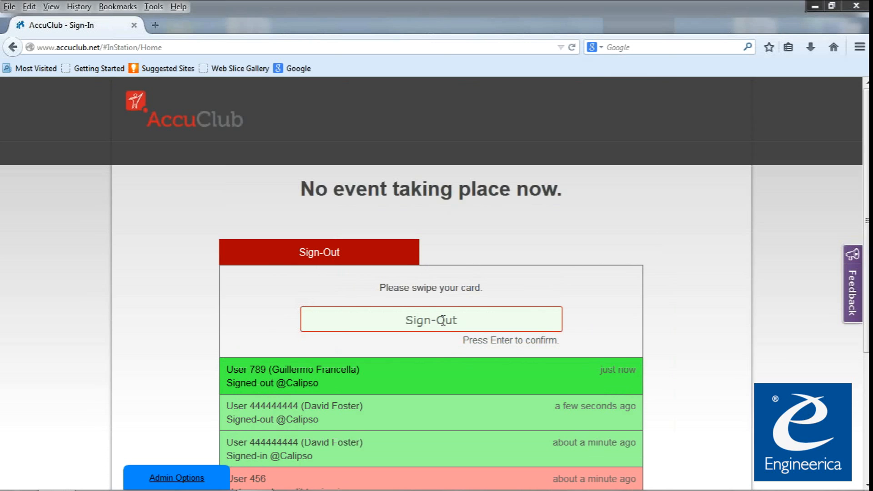
{"action": "type", "text": "456"}
{"action": "key", "text": "Return"}
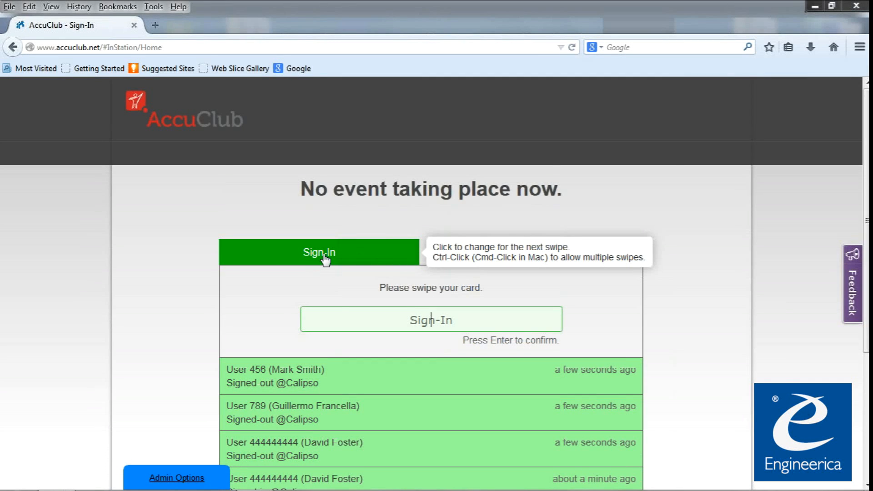
{"action": "left_click_drag", "start_coordinate": [376, 287], "coordinate": [505, 289]}
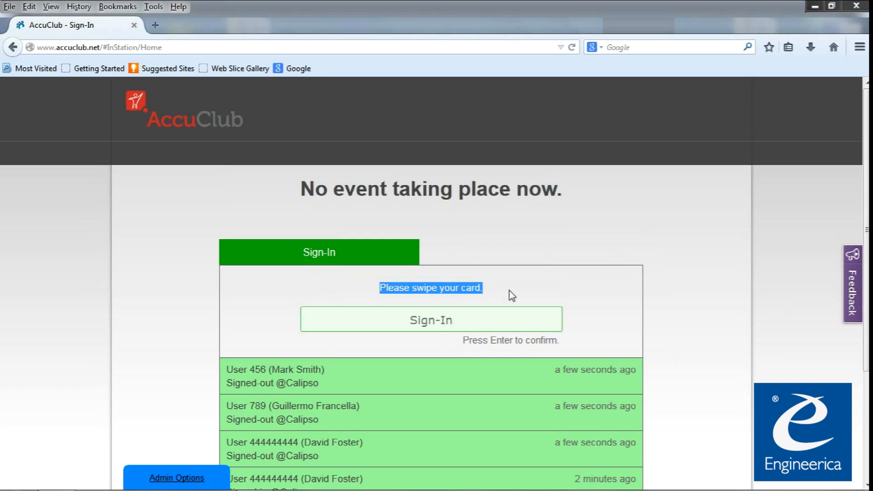
Unlock the station's Admin Options with the station password.
{"action": "left_click", "coordinate": [176, 477]}
{"action": "type", "text": "1234"}
{"action": "key", "text": "Return"}
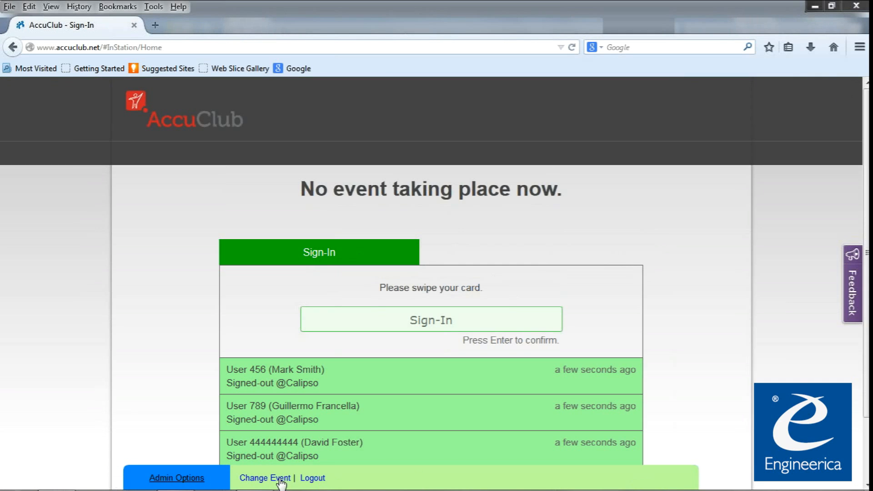
Change the station's event to Intro to AccuClub, dismiss the Windows prompt, and exit to the main menu.
{"action": "left_click", "coordinate": [279, 480]}
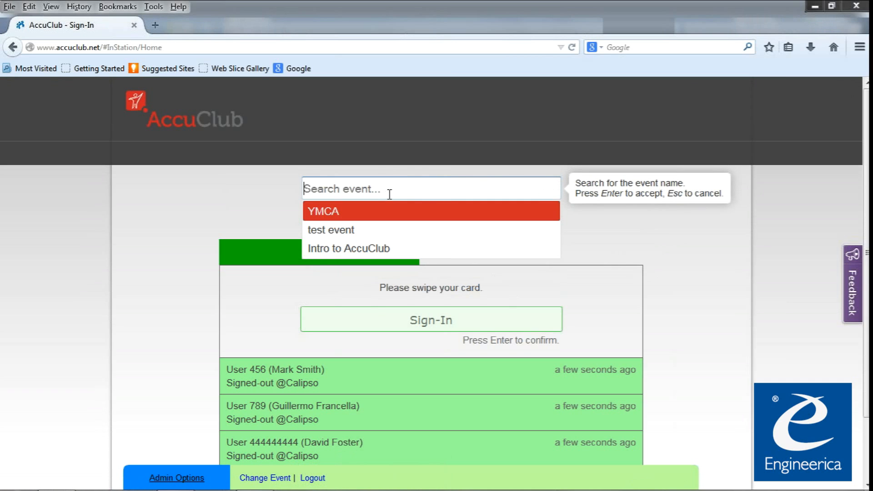
{"action": "left_click", "coordinate": [369, 250]}
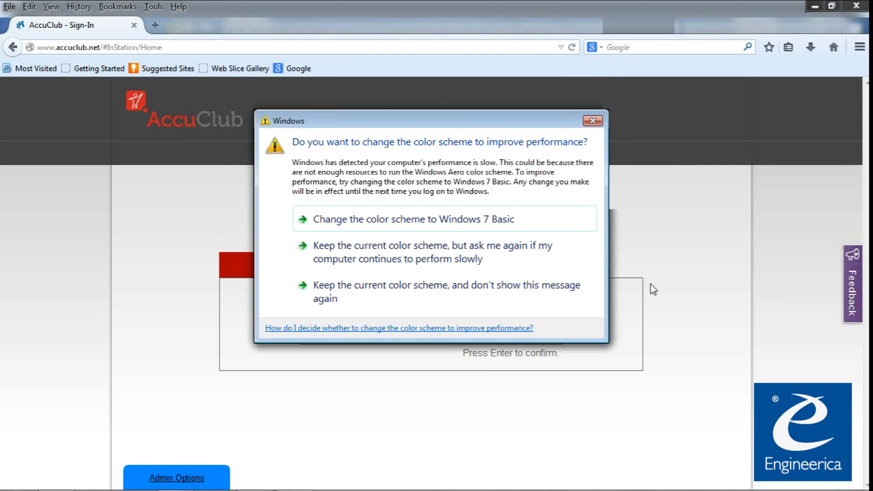
{"action": "left_click", "coordinate": [527, 295]}
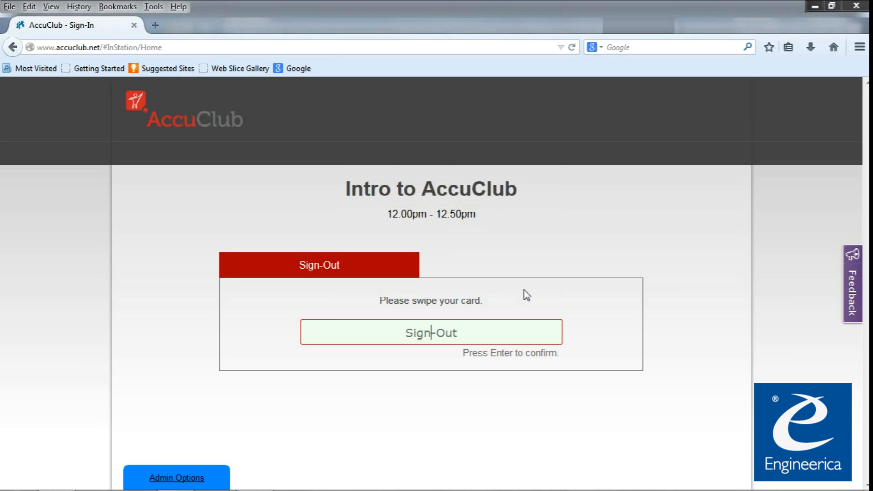
{"action": "key", "text": "Return"}
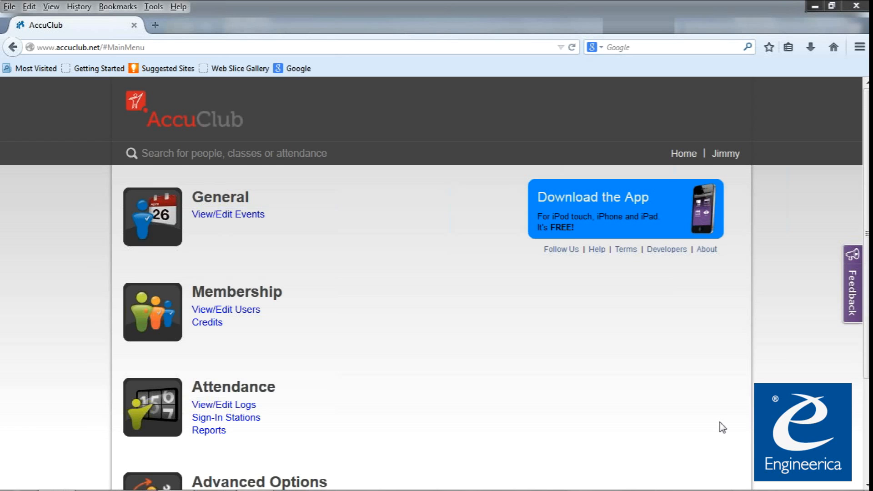
Open Account Settings from Advanced Options and select the Attendance section.
{"action": "scroll", "coordinate": [722, 427], "scroll_direction": "down", "scroll_amount": 3}
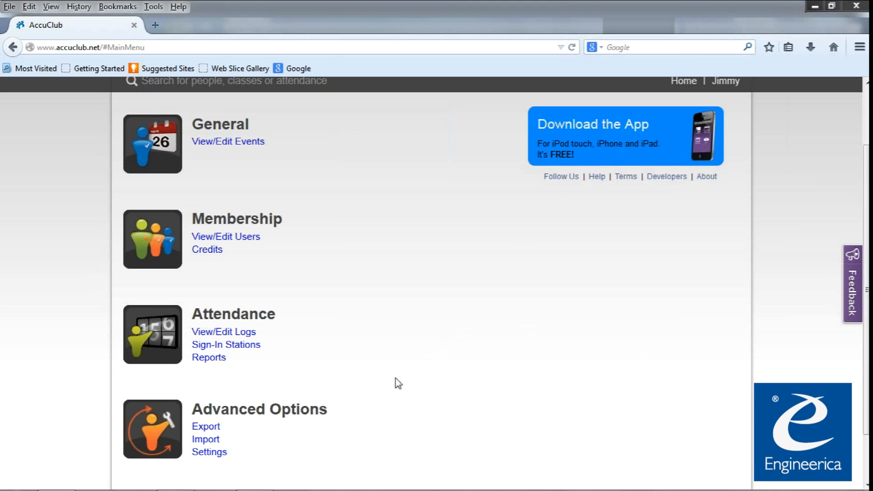
{"action": "left_click", "coordinate": [195, 458]}
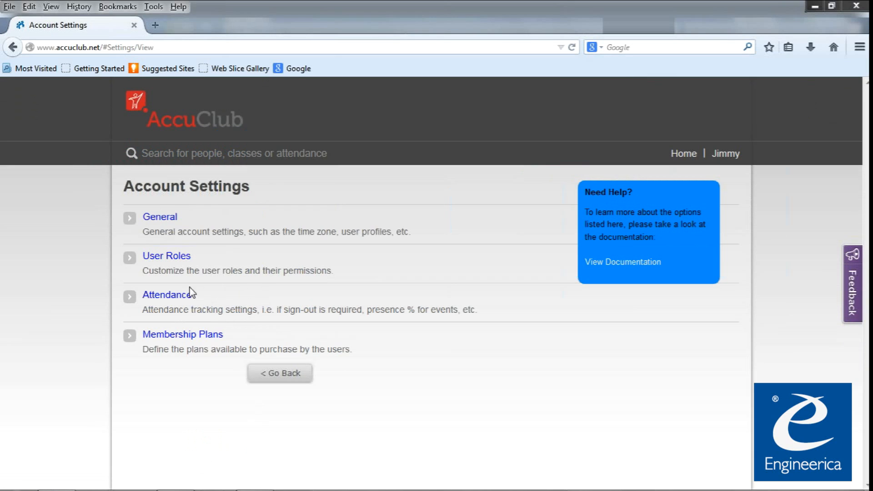
{"action": "left_click", "coordinate": [176, 296]}
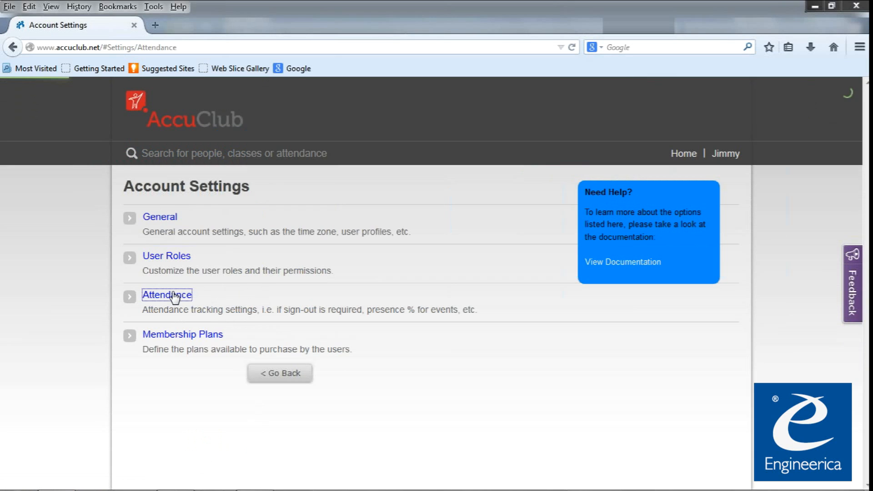